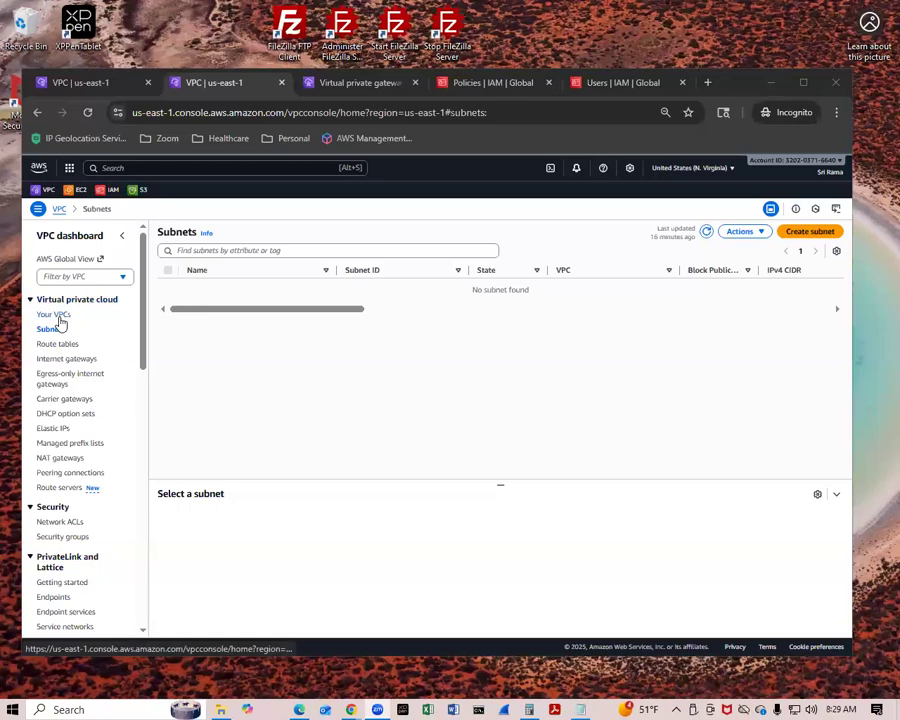
# Start a new VPC-only configuration with the name tag tamilboom and IPv4 CIDR 10.1.0.0/16.
pyautogui.click(59, 316)
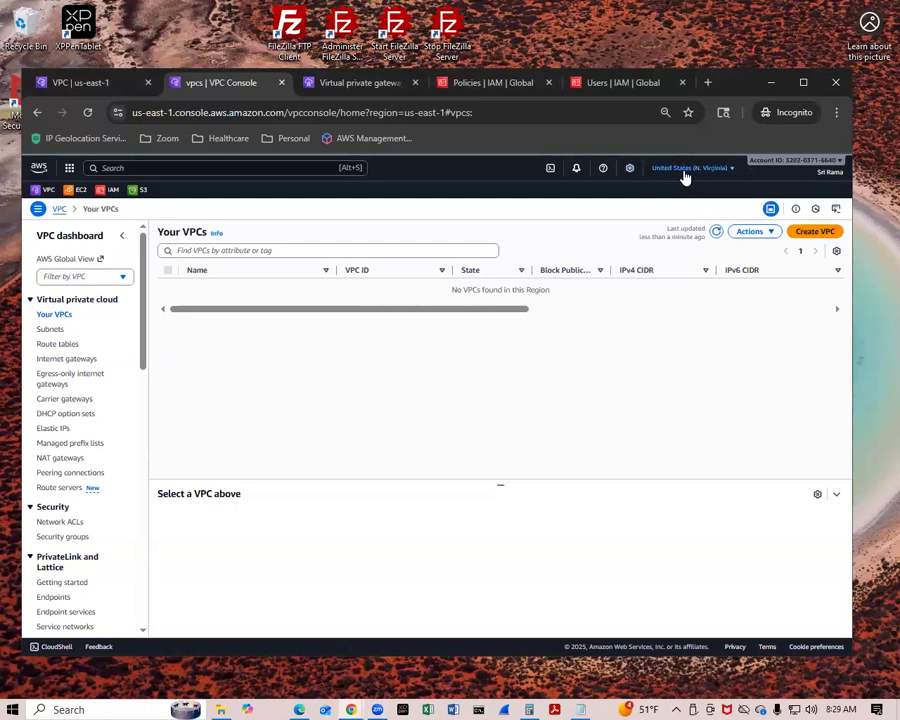
pyautogui.click(808, 233)
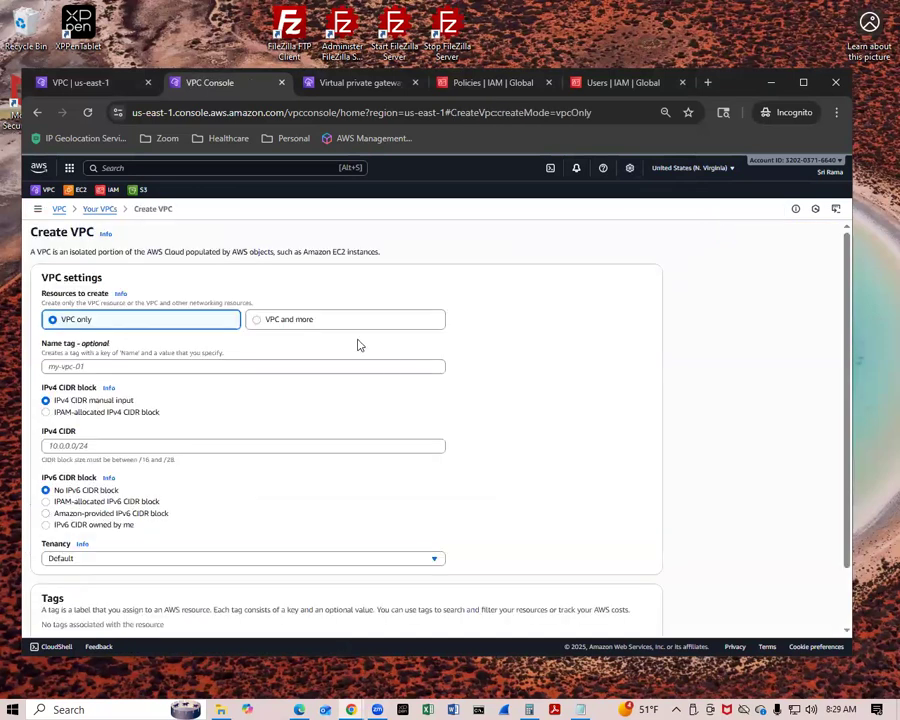
pyautogui.click(209, 366)
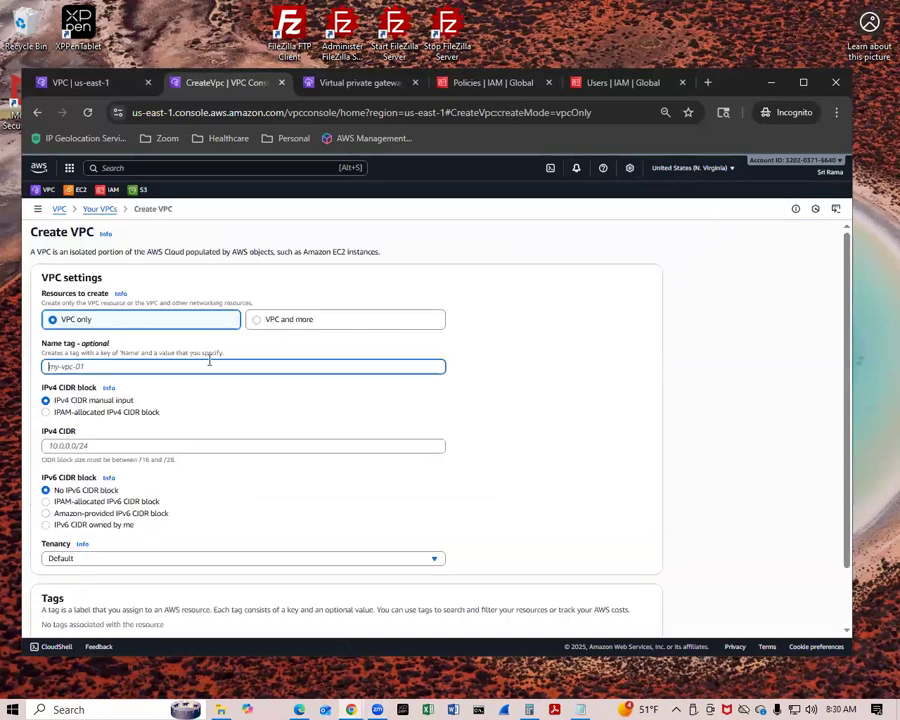
pyautogui.write('tamilboom')
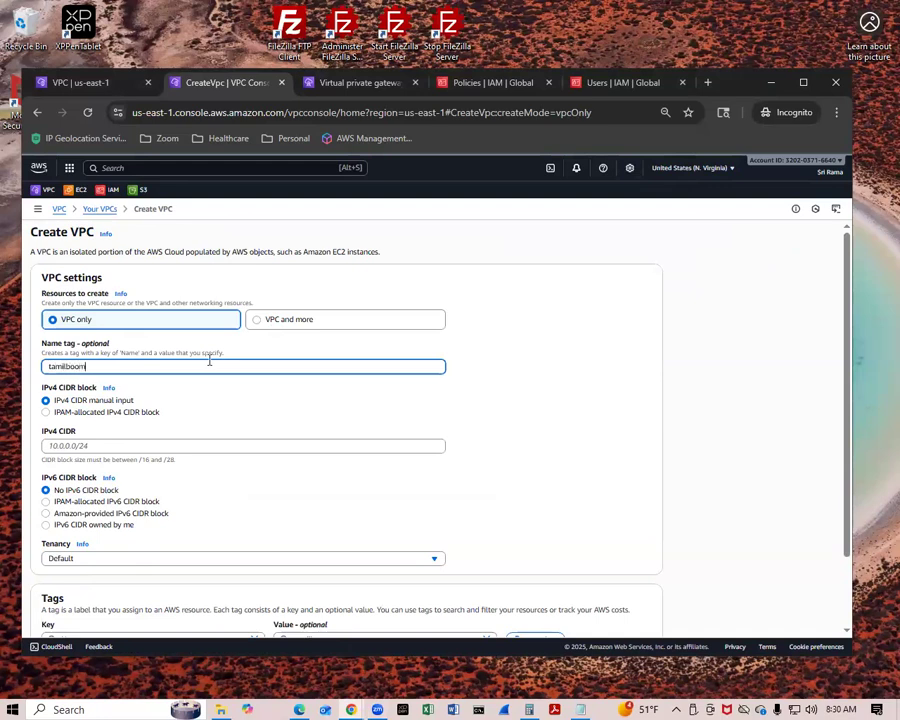
pyautogui.click(114, 446)
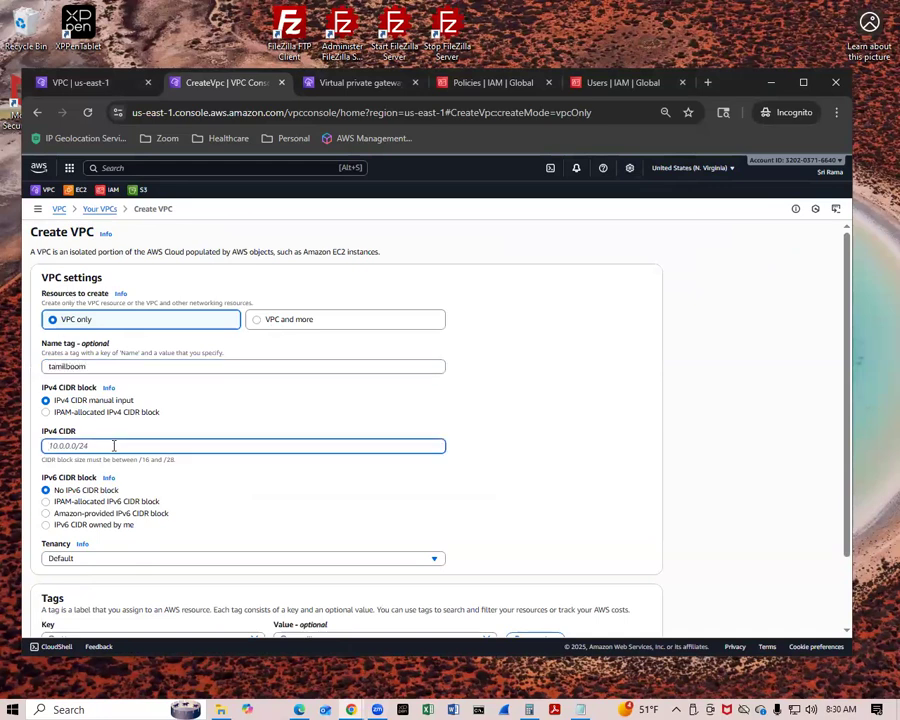
pyautogui.write('10.1.0.0/16')
# Correct the VPC's name tag to tamilboomi and create the VPC.
pyautogui.scroll(-2, 381, 510)
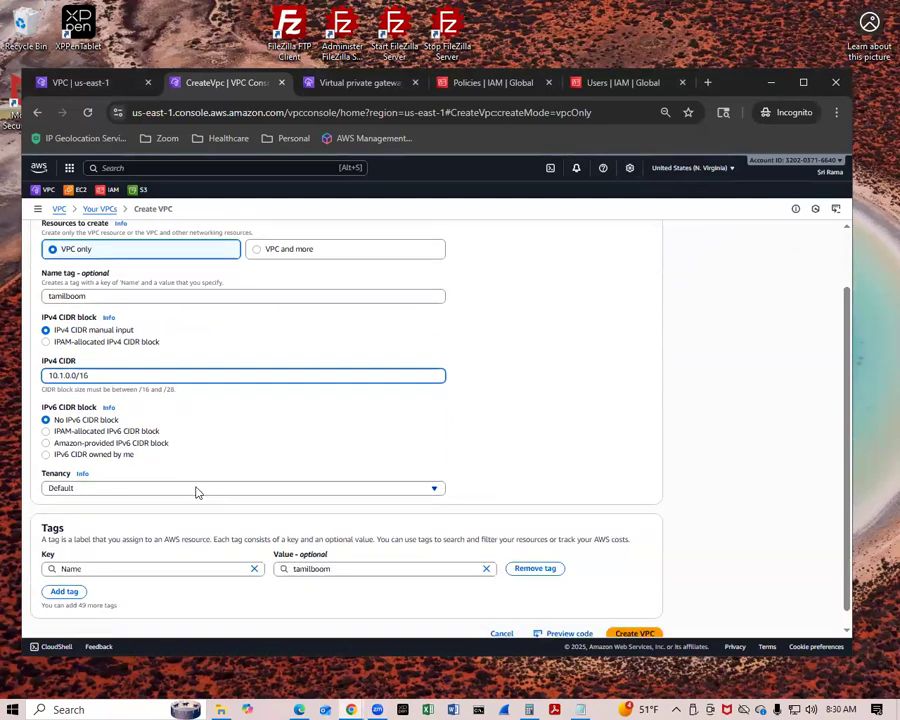
pyautogui.scroll(-1, 197, 492)
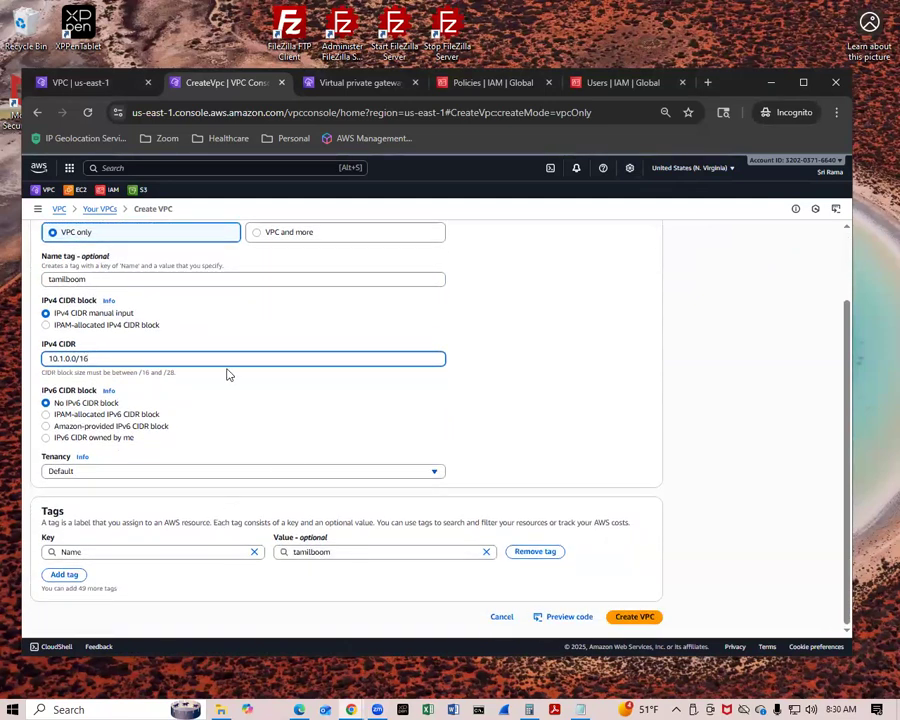
pyautogui.scroll(2, 200, 350)
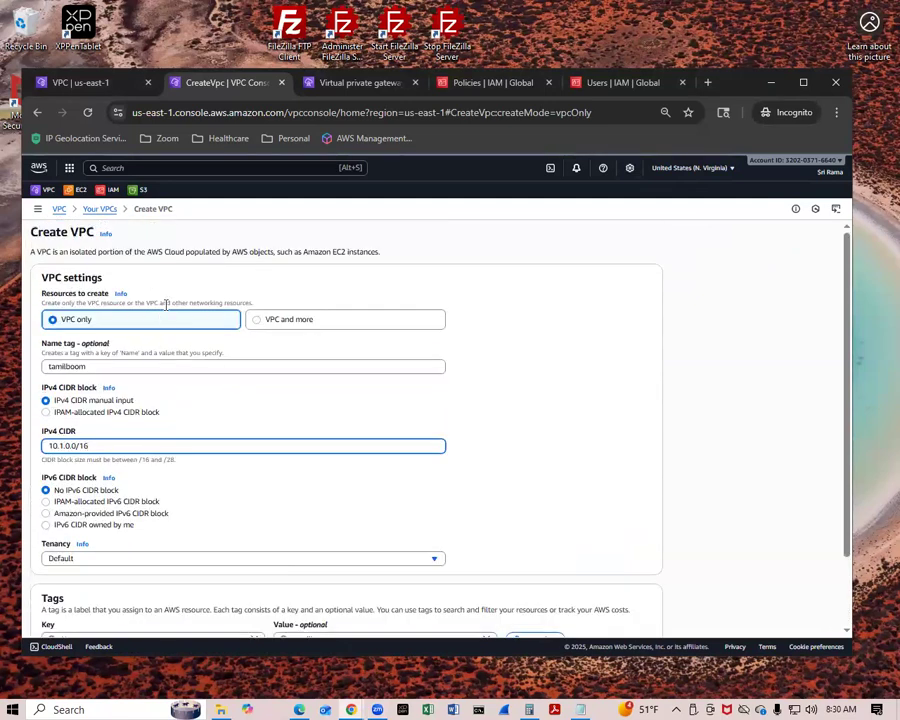
pyautogui.click(138, 366)
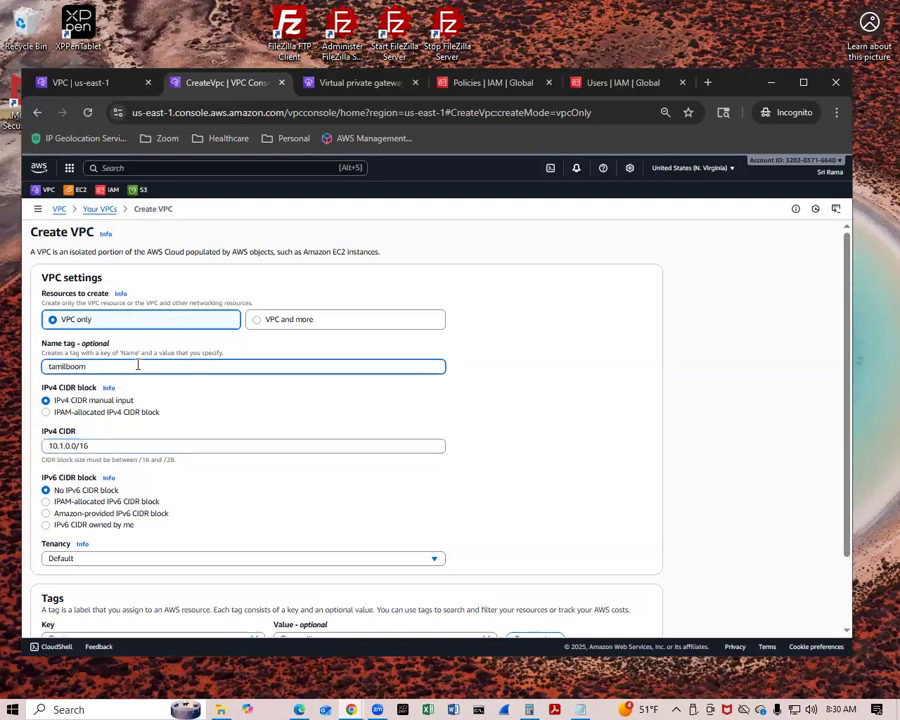
pyautogui.scroll(-2, 436, 486)
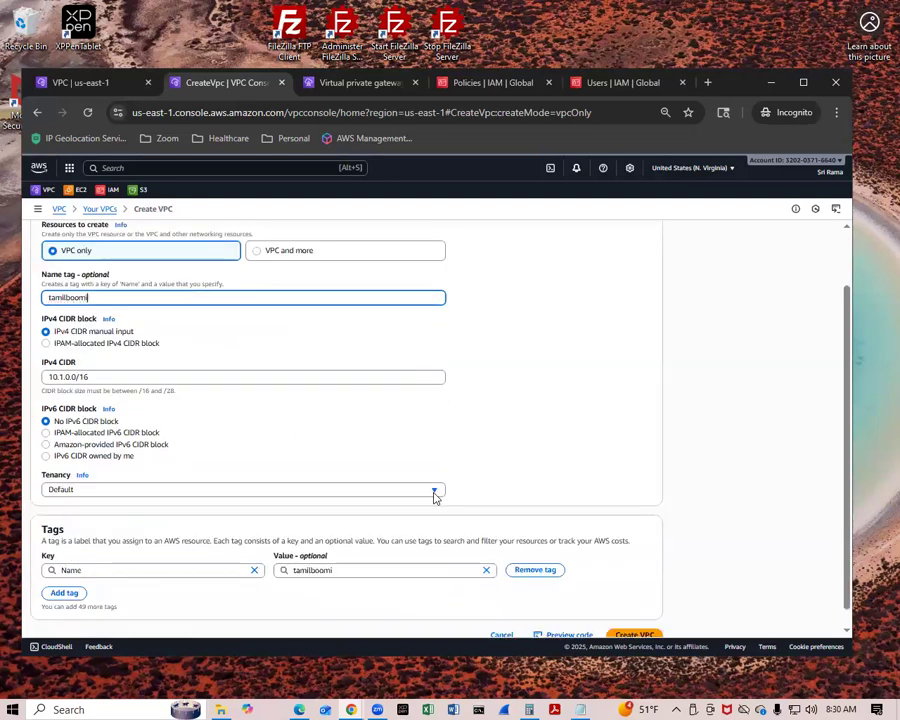
pyautogui.click(630, 620)
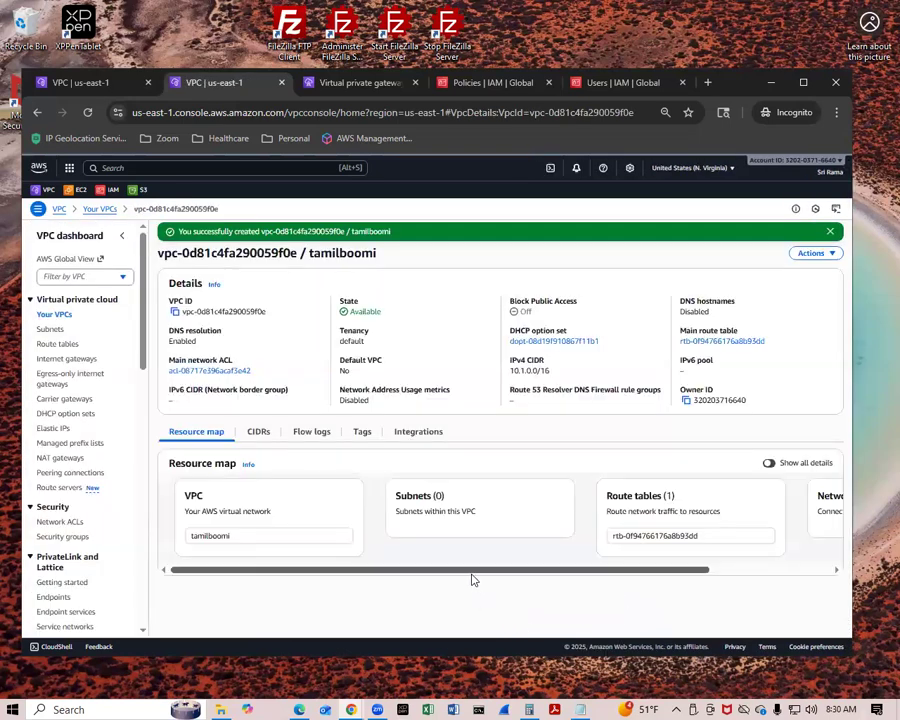
# Start a new subnet in the tamilboomi VPC and name it test-tamilboomi.
pyautogui.click(48, 330)
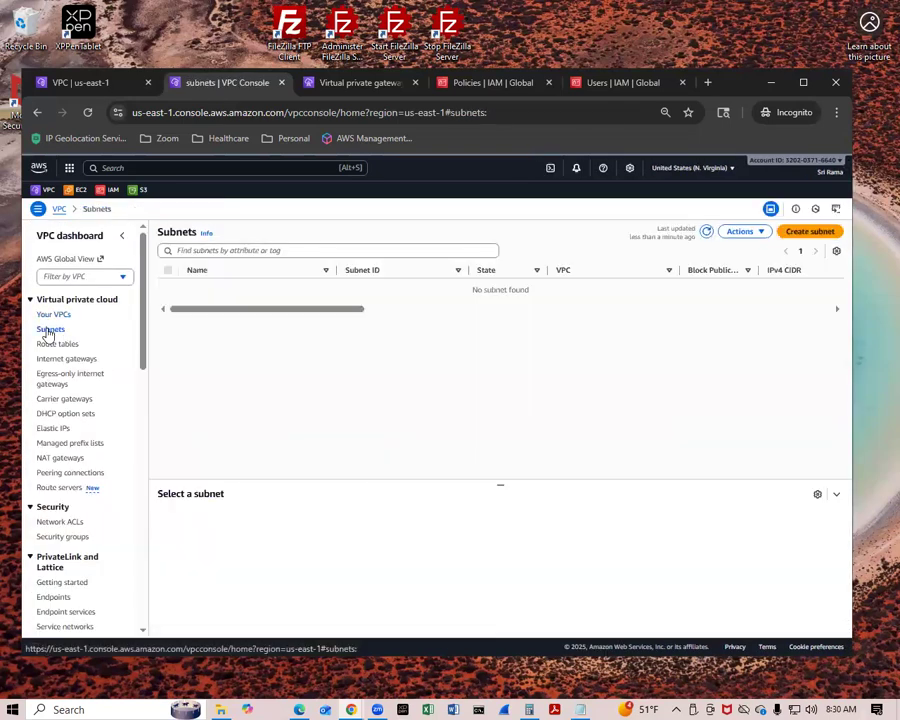
pyautogui.click(796, 238)
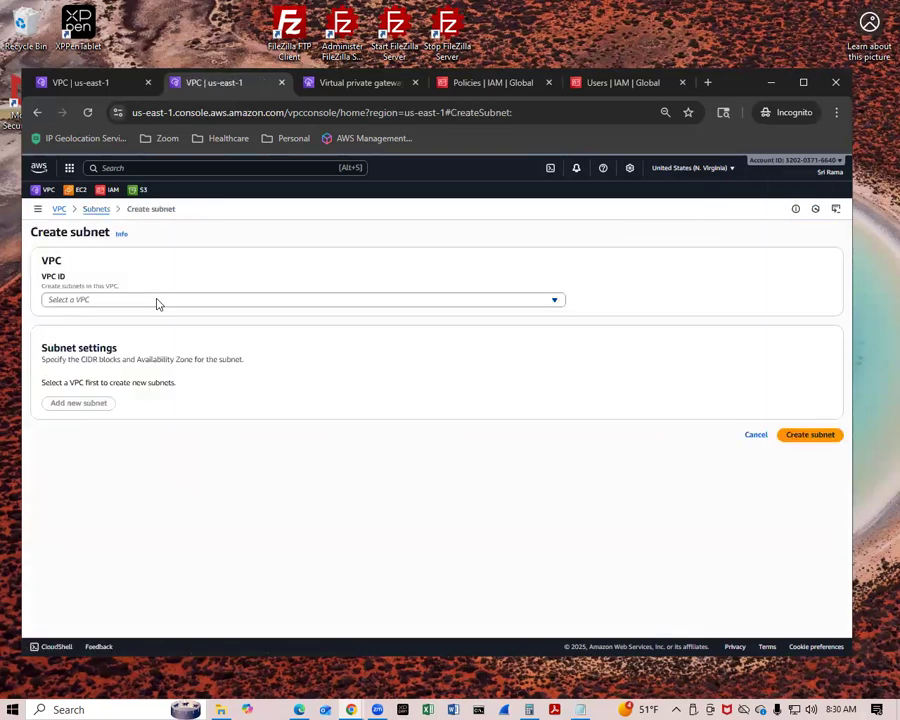
pyautogui.click(156, 300)
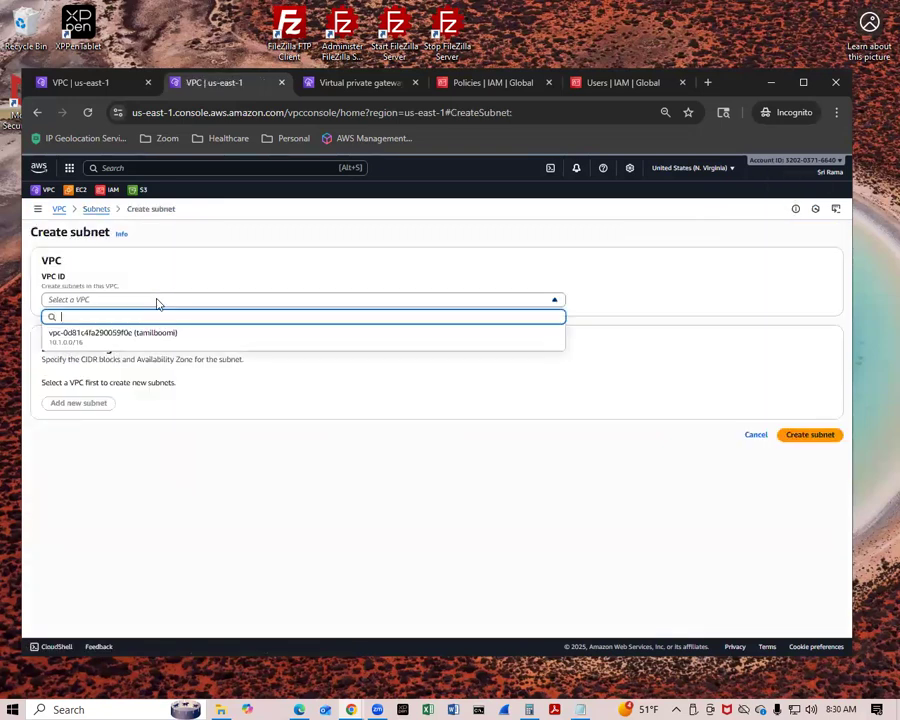
pyautogui.click(117, 343)
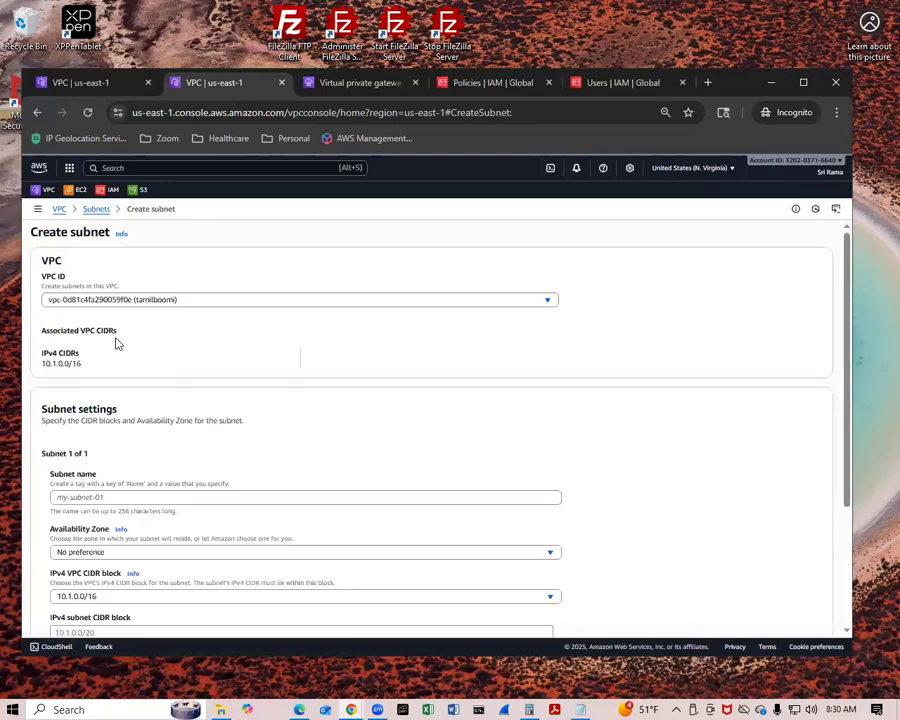
pyautogui.click(157, 497)
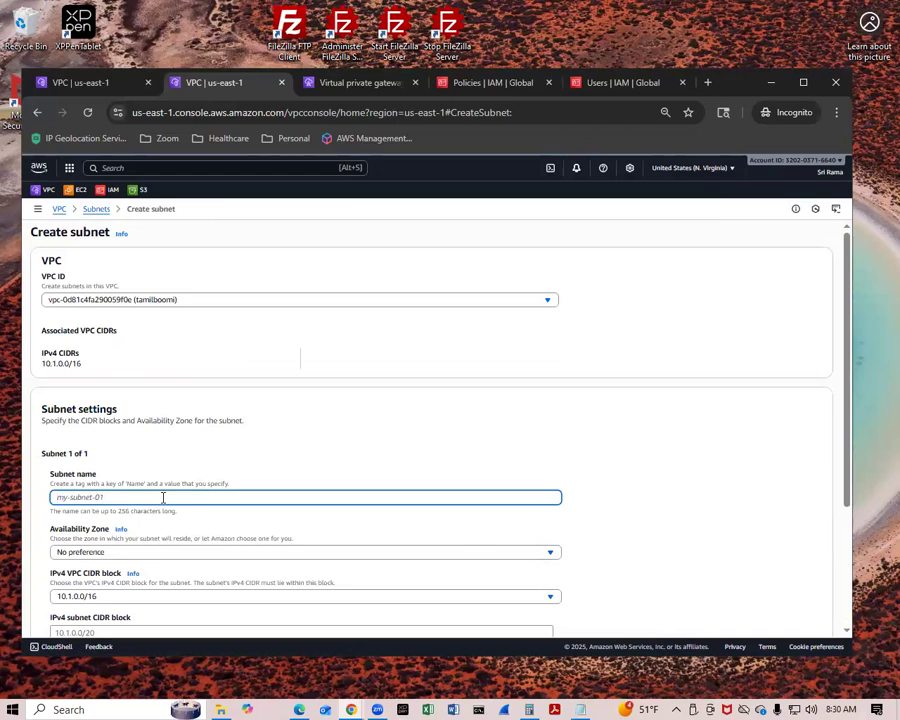
pyautogui.write('test-tamilboomi')
# Set the subnet's availability zone to us-east-1a and its IPv4 CIDR block to 10.1.1.0/24, and create the subnet.
pyautogui.scroll(-1, 163, 495)
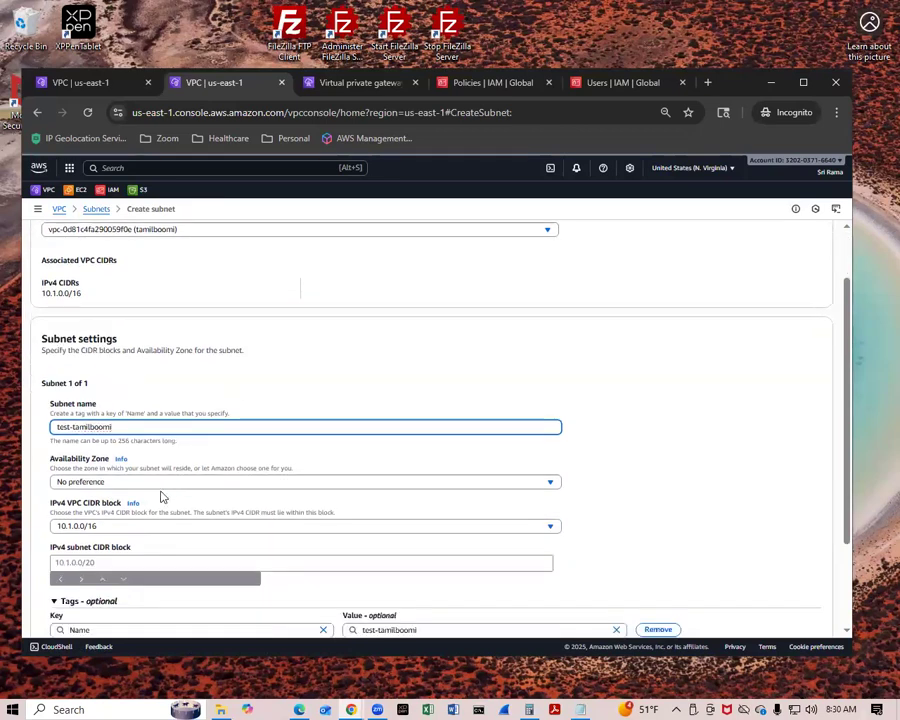
pyautogui.click(92, 482)
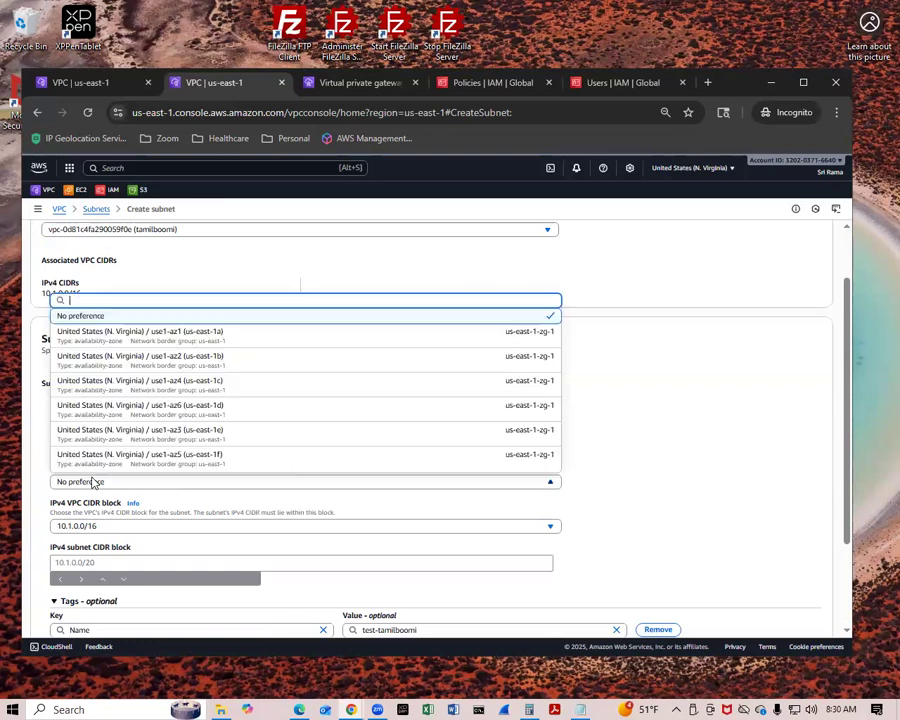
pyautogui.click(209, 340)
pyautogui.scroll(-3, 210, 328)
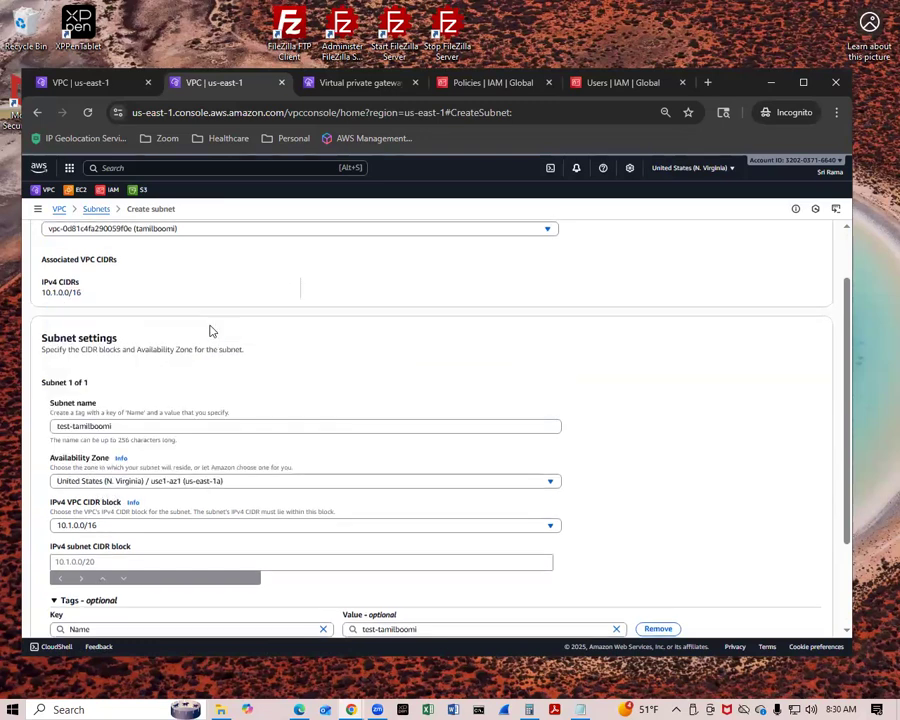
pyautogui.click(143, 438)
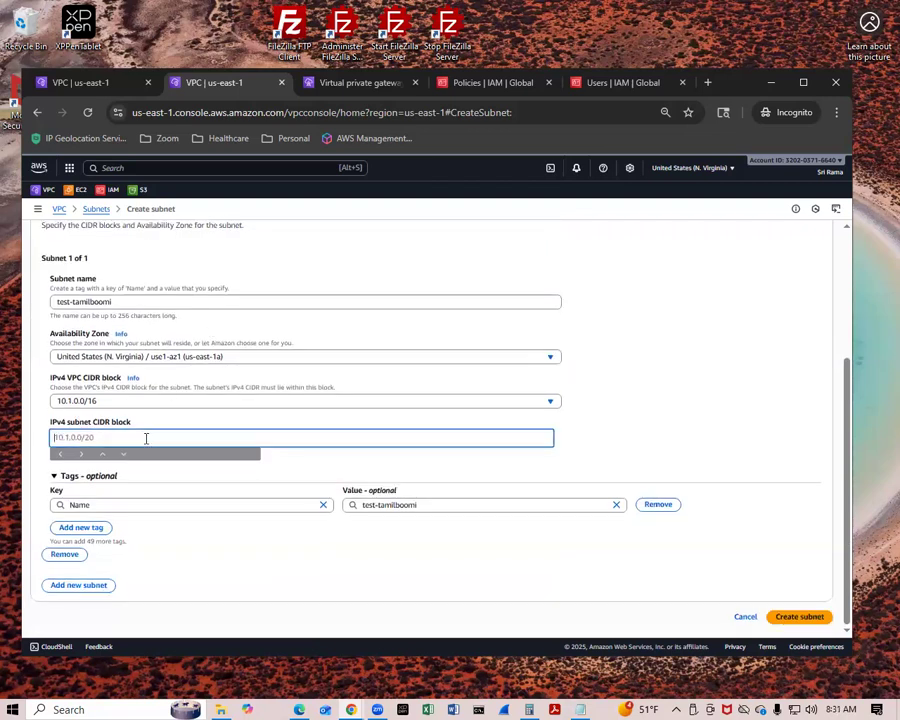
pyautogui.write('10.1.1.0/24')
pyautogui.click(790, 617)
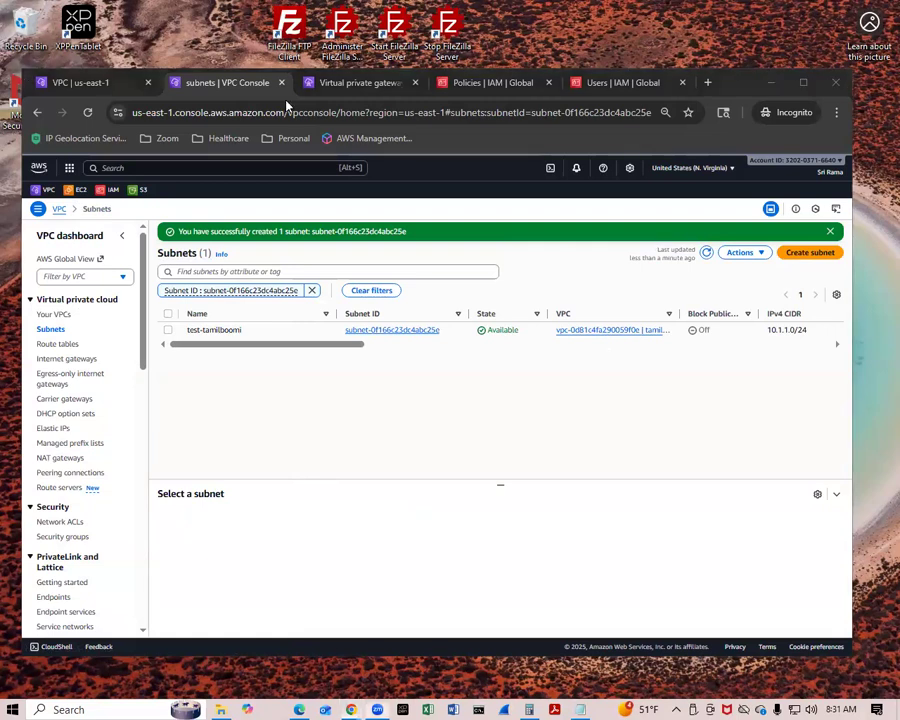
# Duplicate the subnets browser tab and open the EC2 instances list in the copy.
pyautogui.click(244, 83)
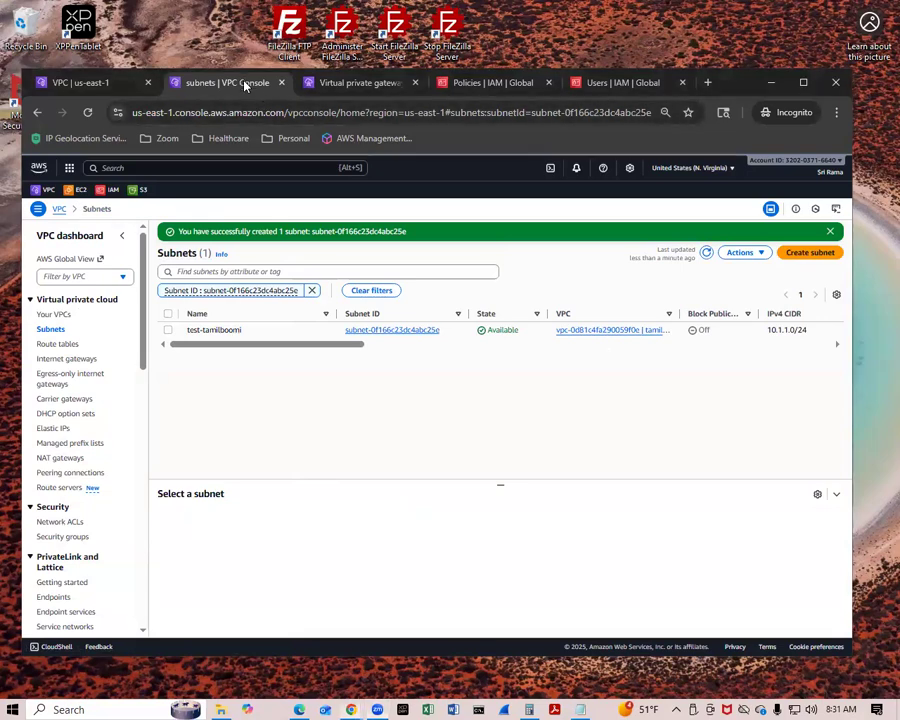
pyautogui.rightClick(248, 84)
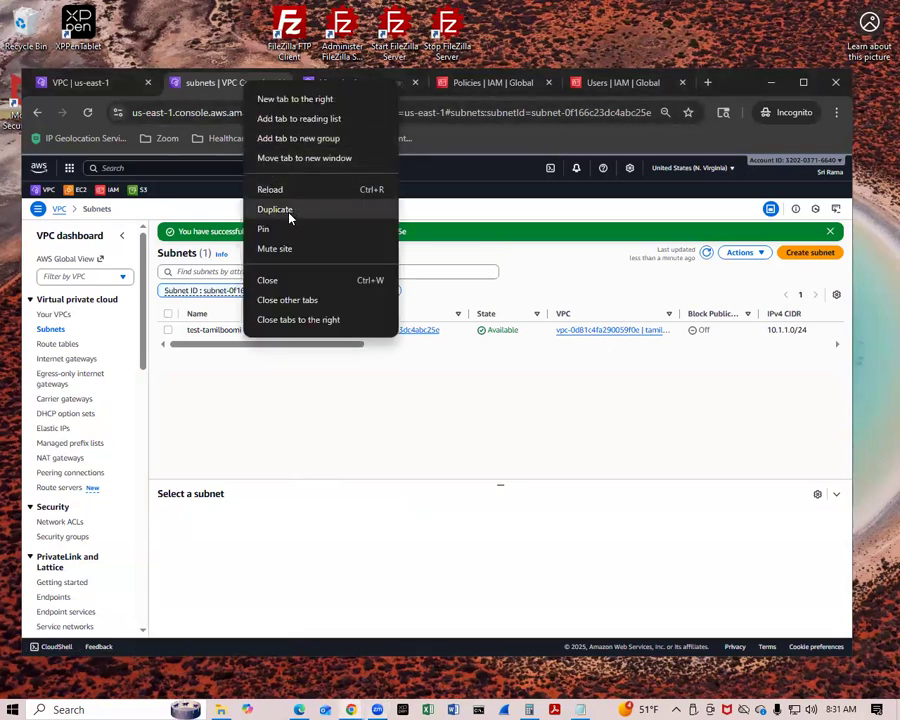
pyautogui.click(296, 204)
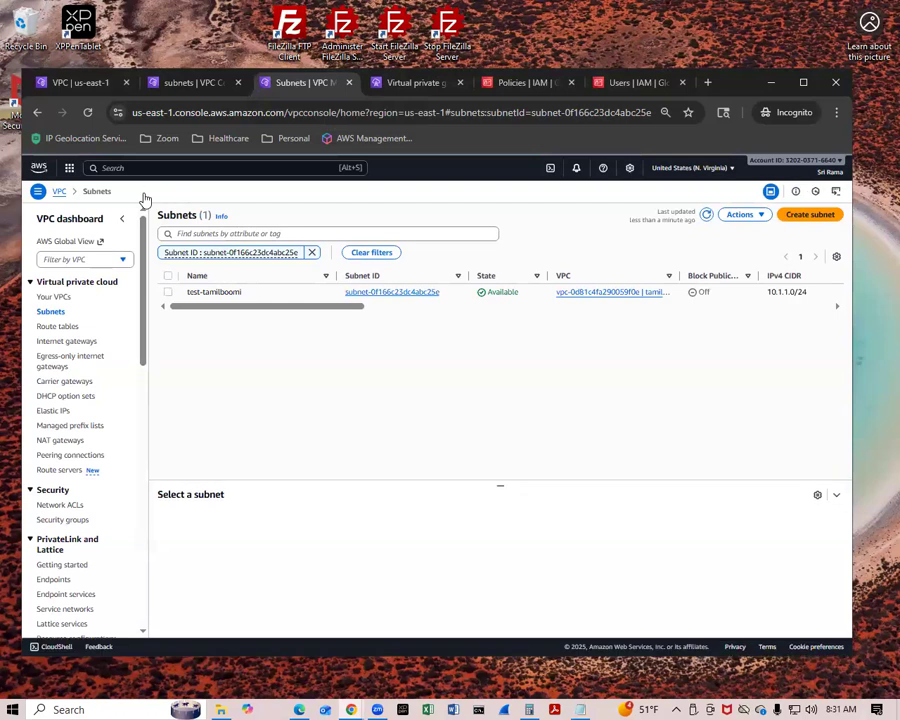
pyautogui.click(74, 190)
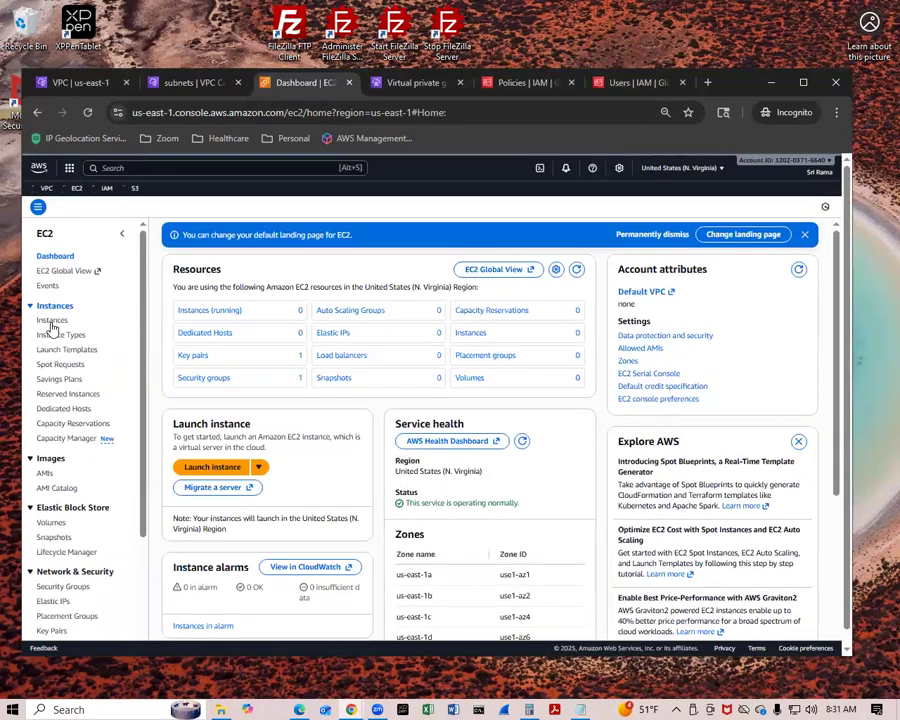
pyautogui.click(50, 321)
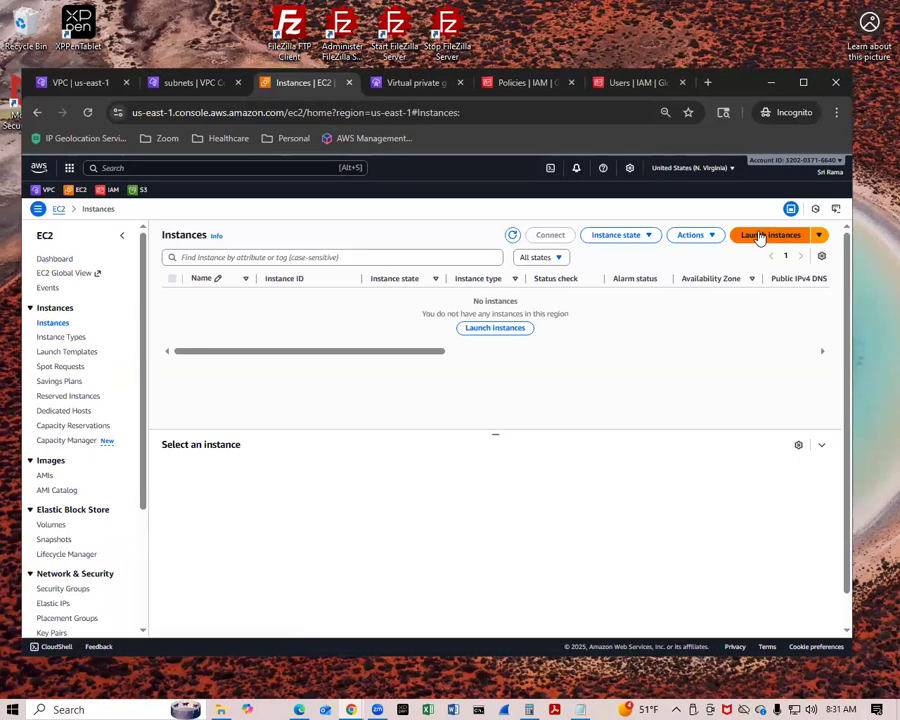
# Start launching a new EC2 instance and name it server-tamilboomi.
pyautogui.click(759, 236)
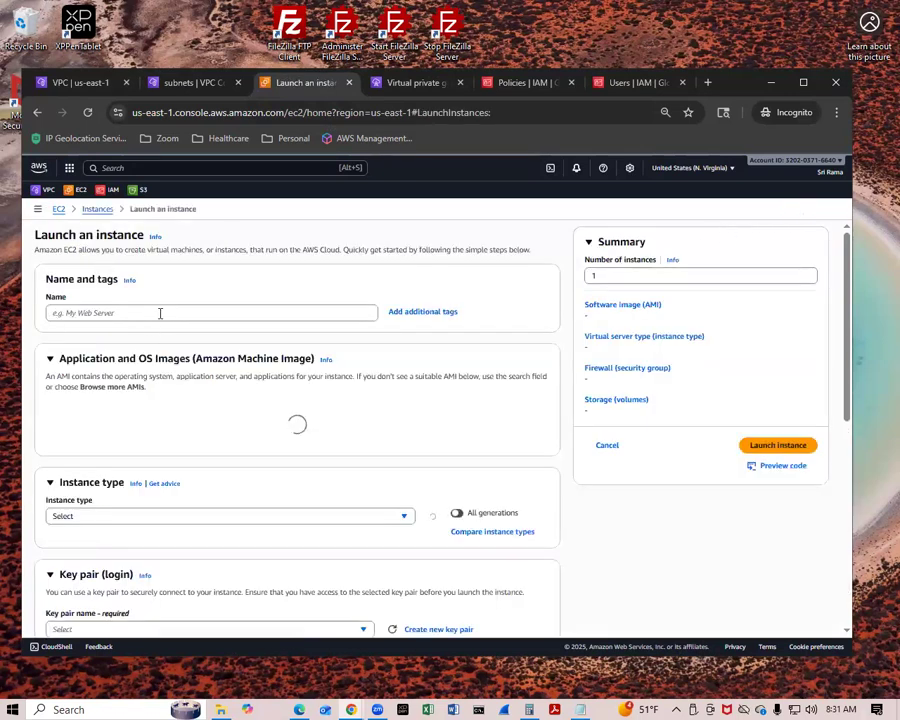
pyautogui.click(162, 310)
pyautogui.write('server-tamilboomi')
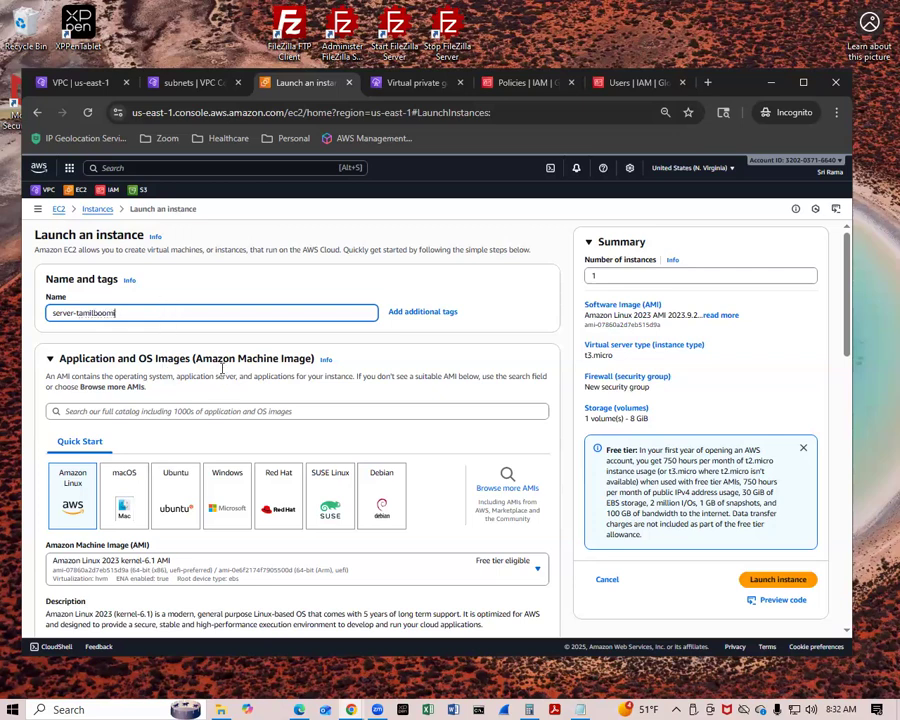
# Review the Amazon Linux 2023 image details for the instance and highlight its AMI ID.
pyautogui.scroll(-3, 160, 390)
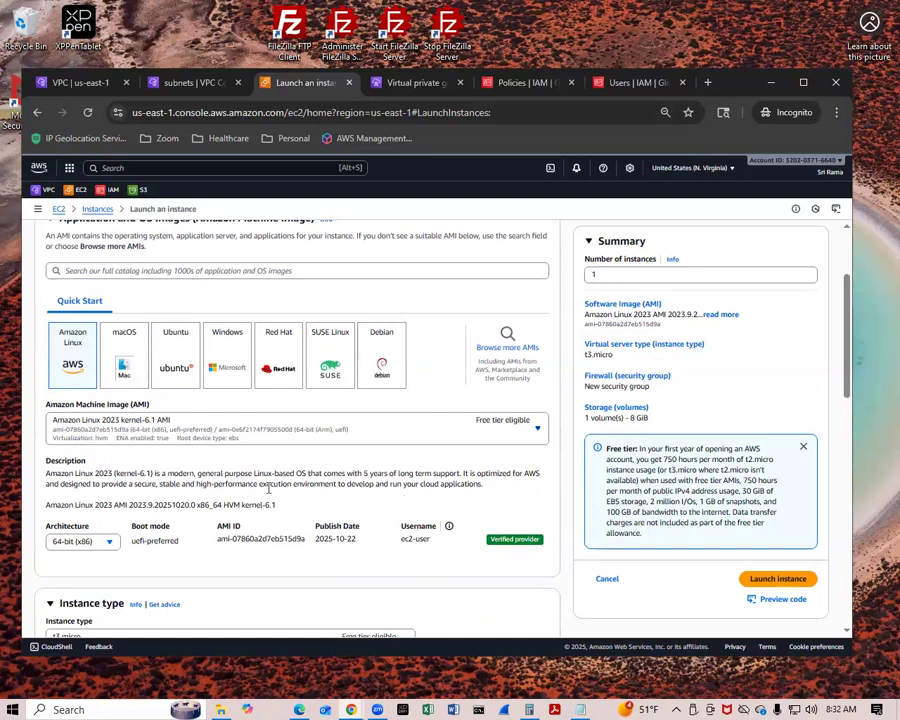
pyautogui.scroll(-2, 432, 342)
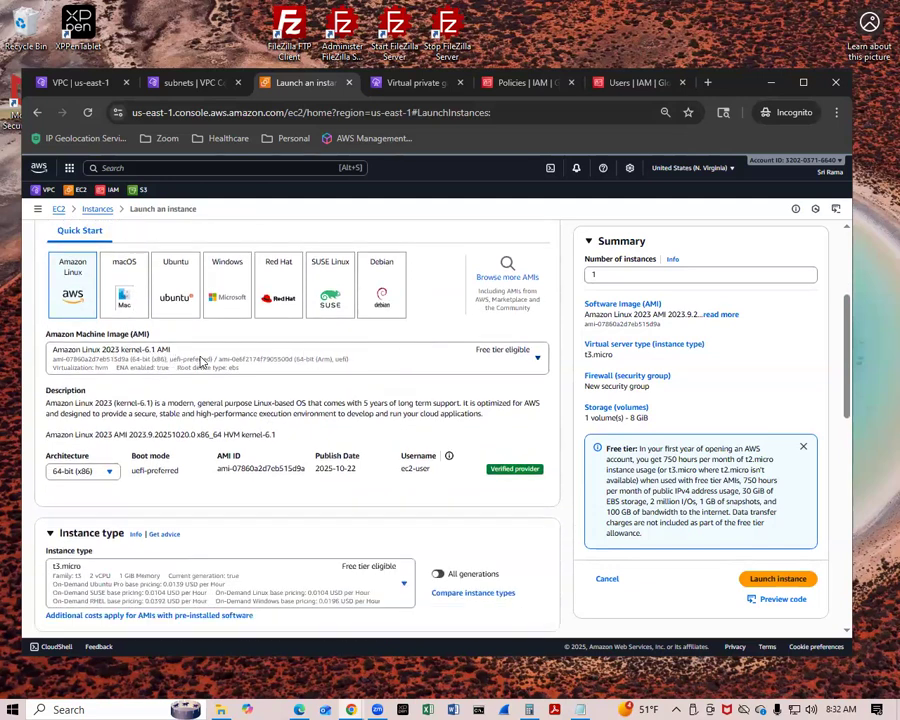
pyautogui.scroll(-2, 295, 352)
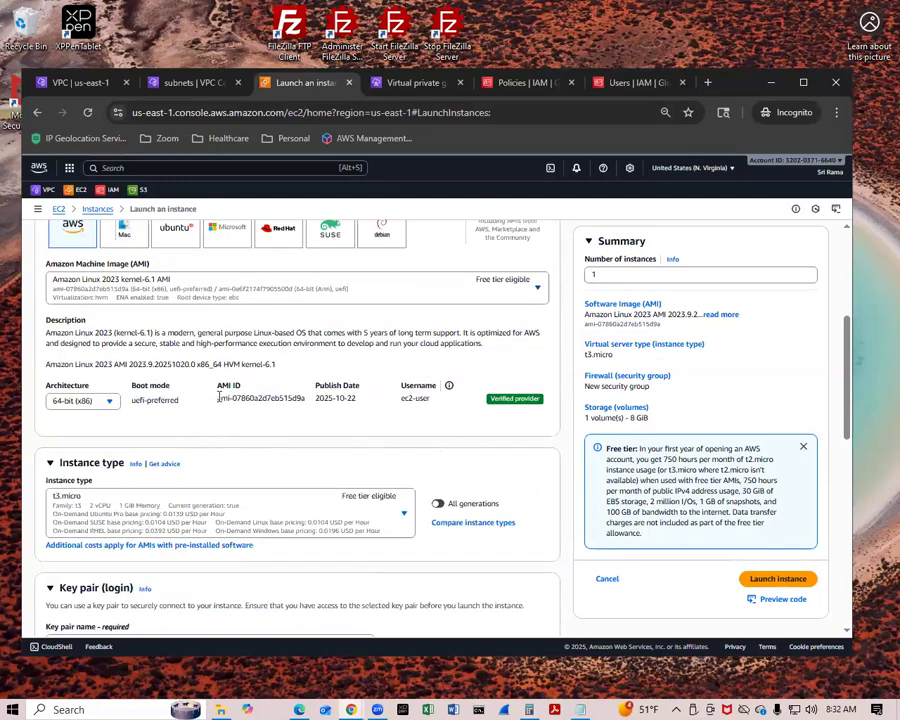
pyautogui.moveTo(216, 398); pyautogui.dragTo(305, 398)
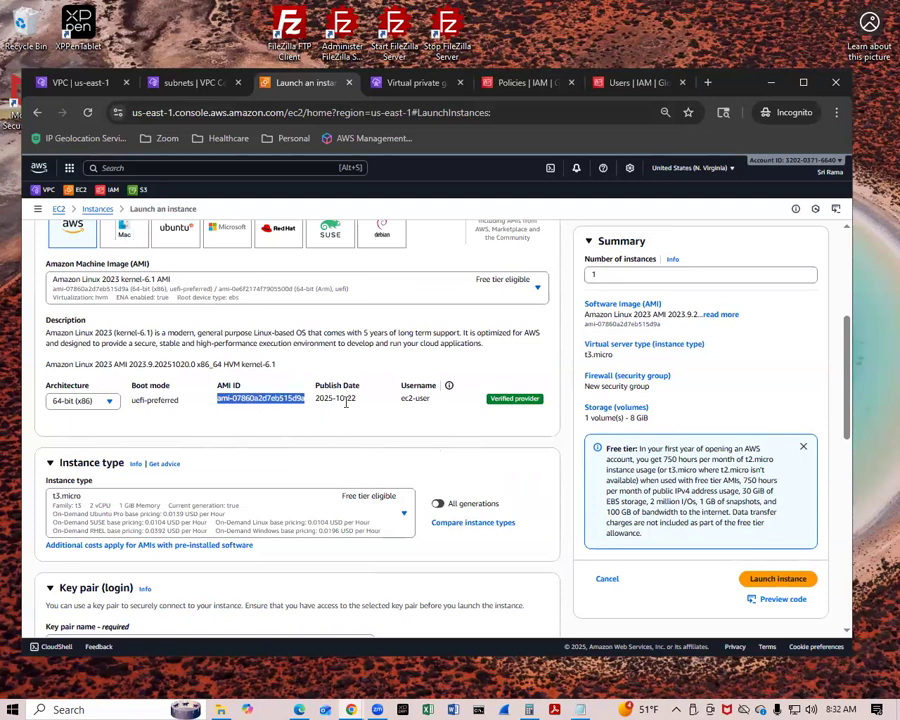
# Browse the full list of instance types available for the new instance.
pyautogui.scroll(-1, 250, 420)
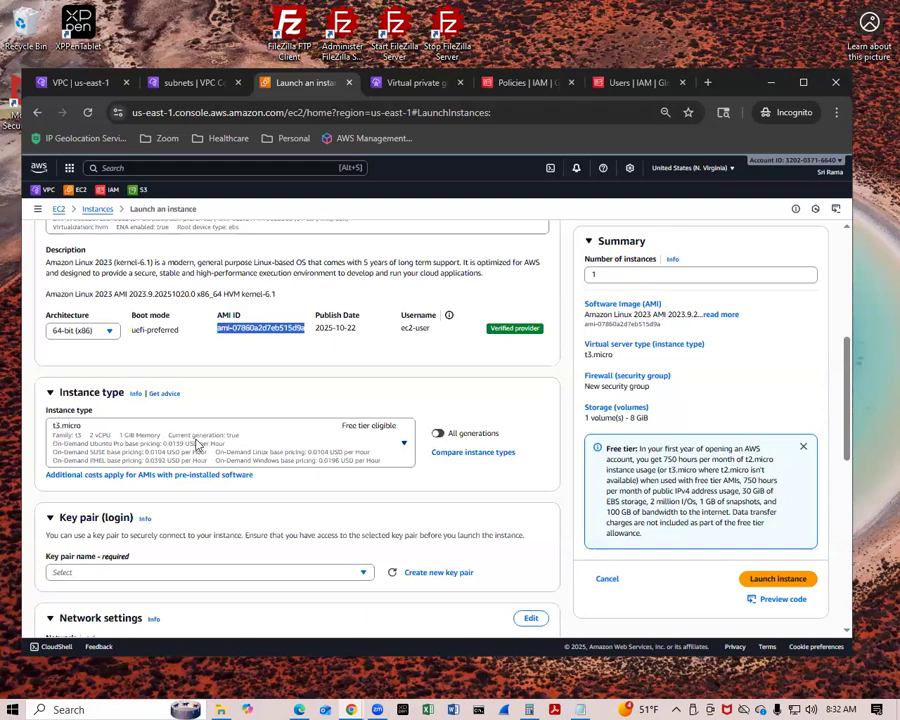
pyautogui.click(268, 457)
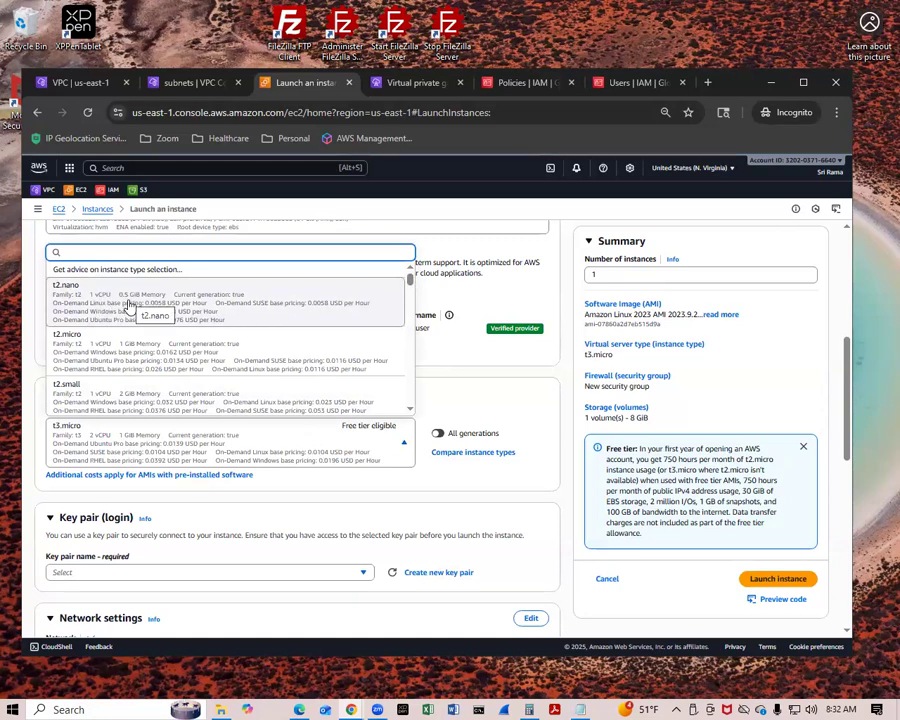
pyautogui.moveTo(409, 283); pyautogui.dragTo(411, 400)
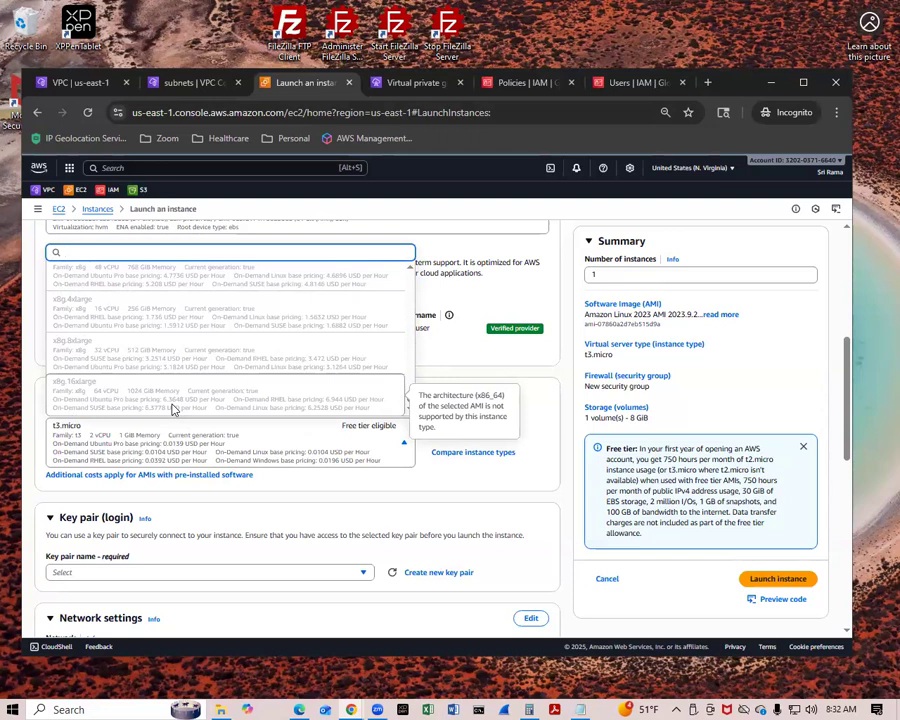
pyautogui.click(208, 448)
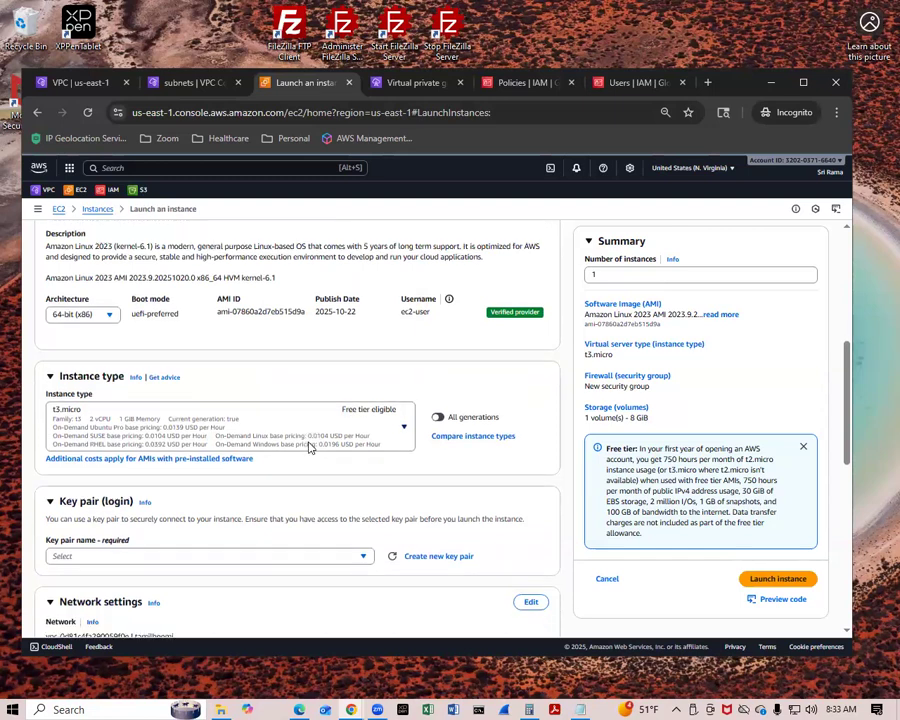
# Assign the existing awslab-tamilboomi key pair to the instance for login.
pyautogui.scroll(-3, 300, 450)
pyautogui.click(265, 433)
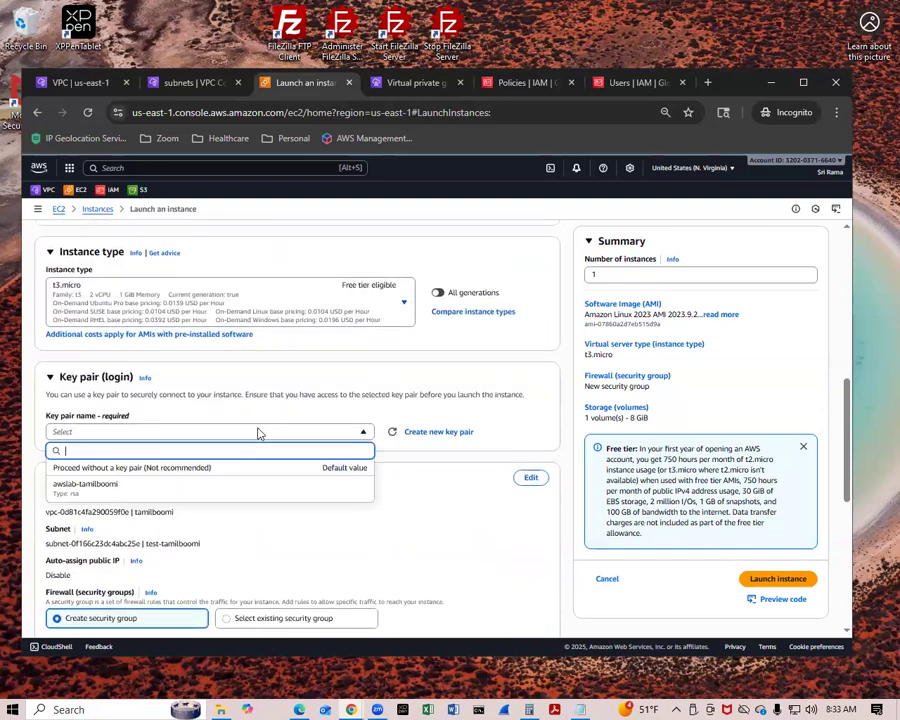
pyautogui.click(230, 483)
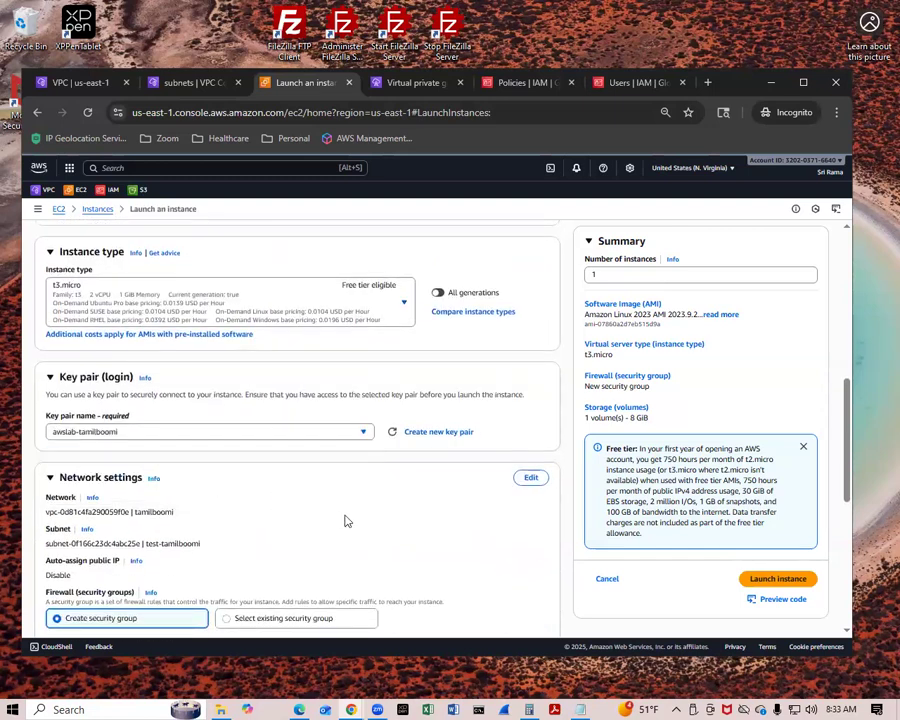
# Open the instance's network settings for editing and check which subnets the tamilboomi VPC offers.
pyautogui.scroll(-2, 340, 502)
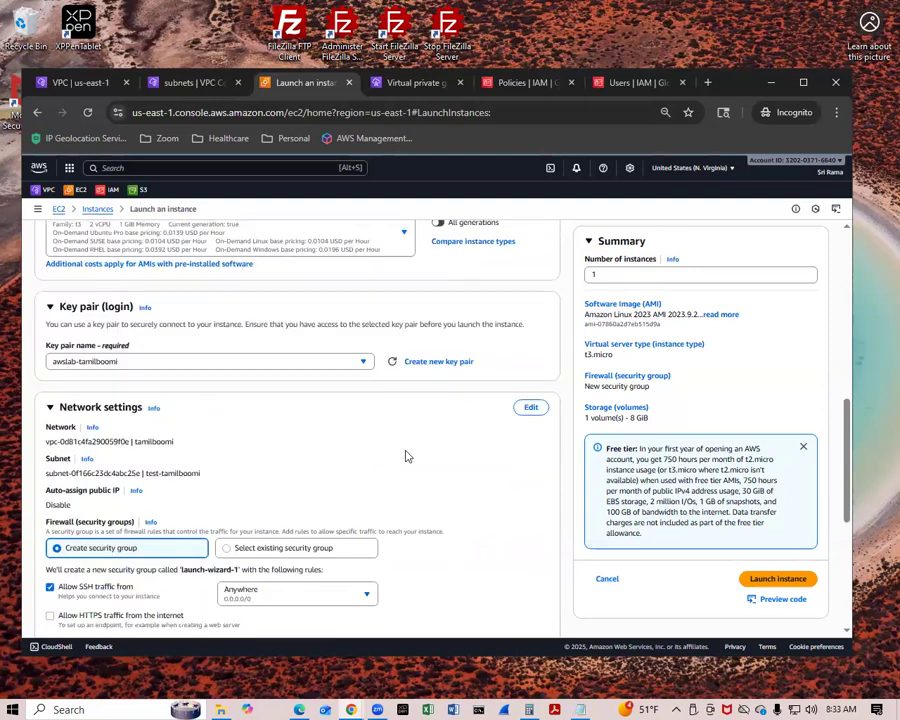
pyautogui.scroll(-2, 360, 444)
pyautogui.scroll(-2, 270, 370)
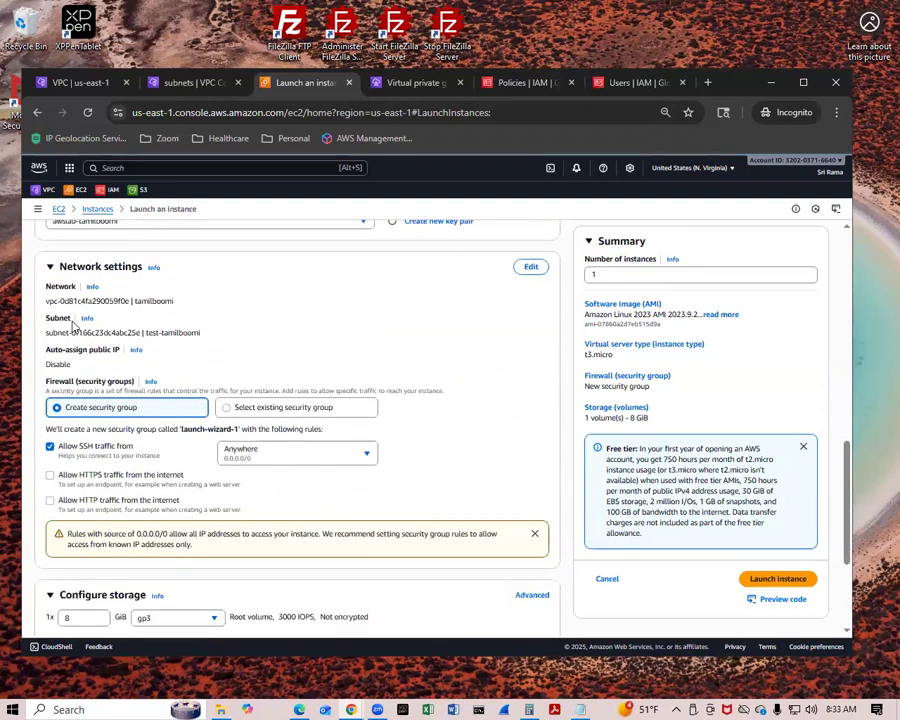
pyautogui.click(531, 267)
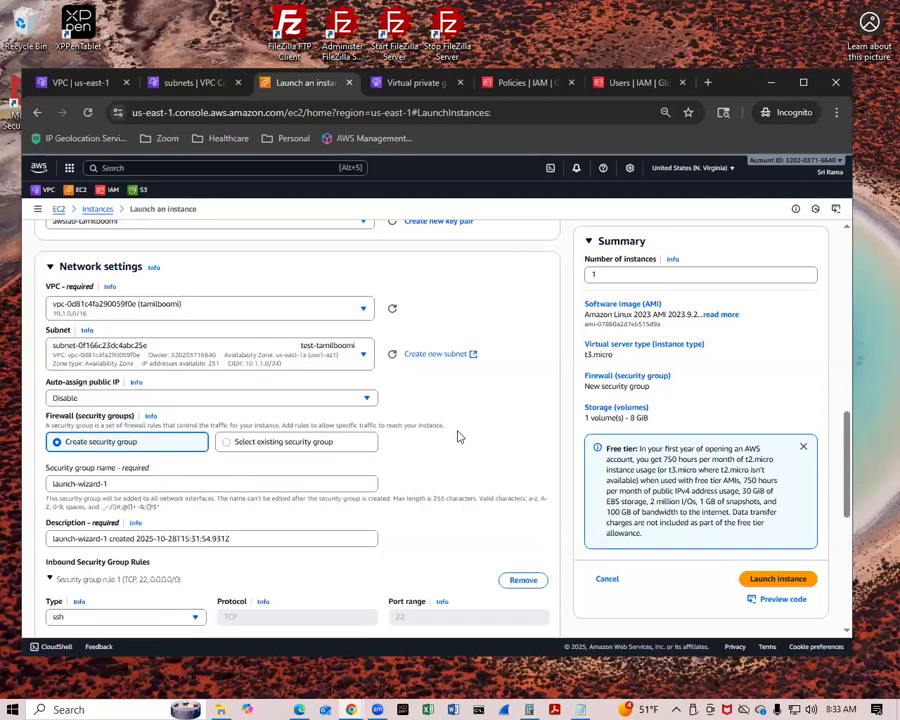
pyautogui.click(139, 352)
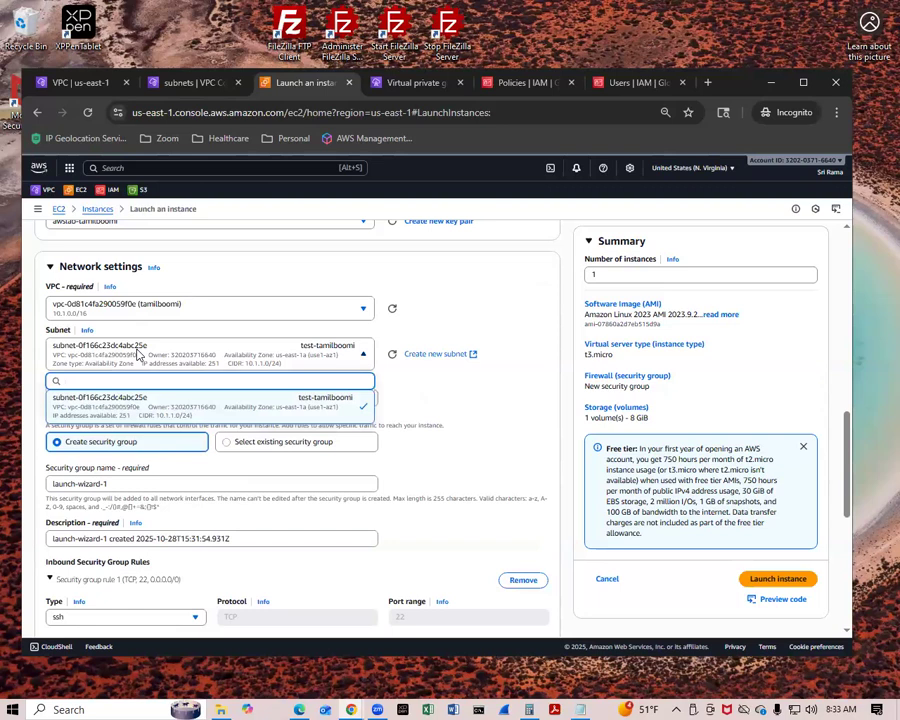
pyautogui.click(139, 352)
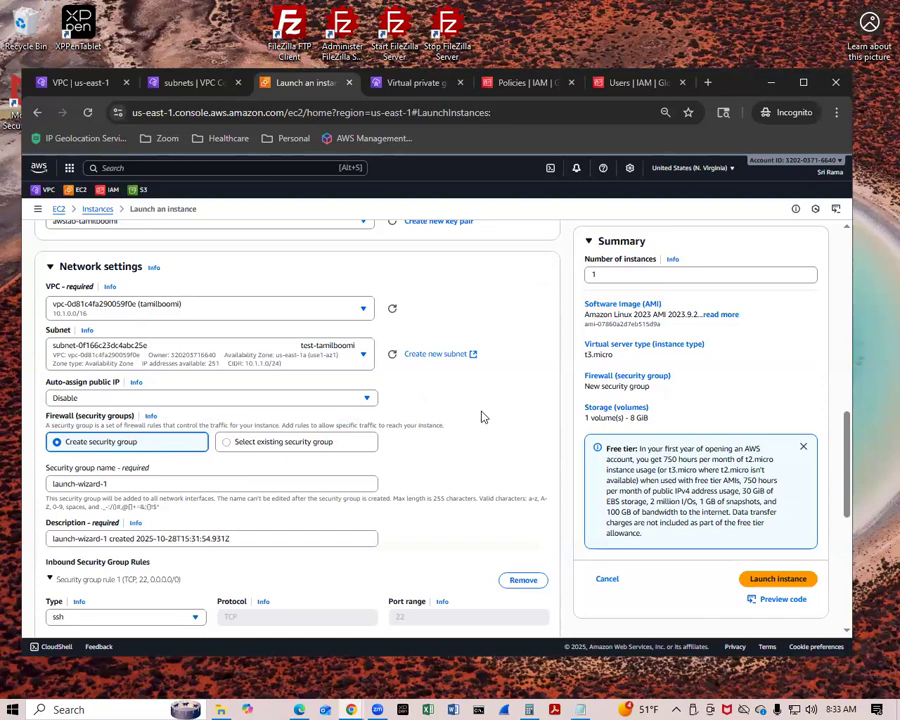
# Launch the instance with a new SSH security group and 8 GiB gp3 storage, and return to the instances list.
pyautogui.scroll(-1, 488, 411)
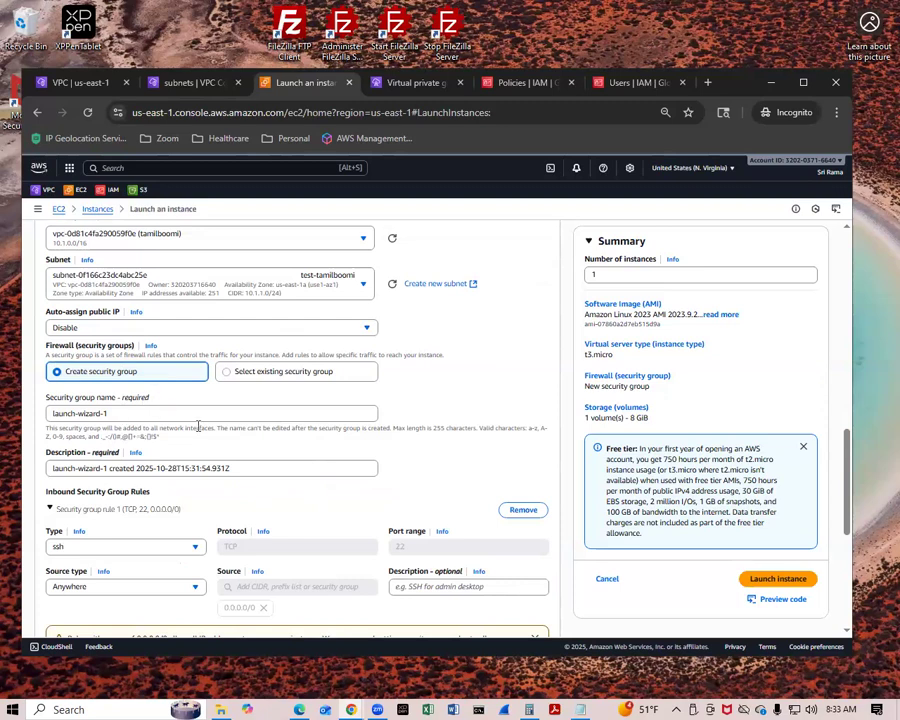
pyautogui.scroll(-3, 198, 426)
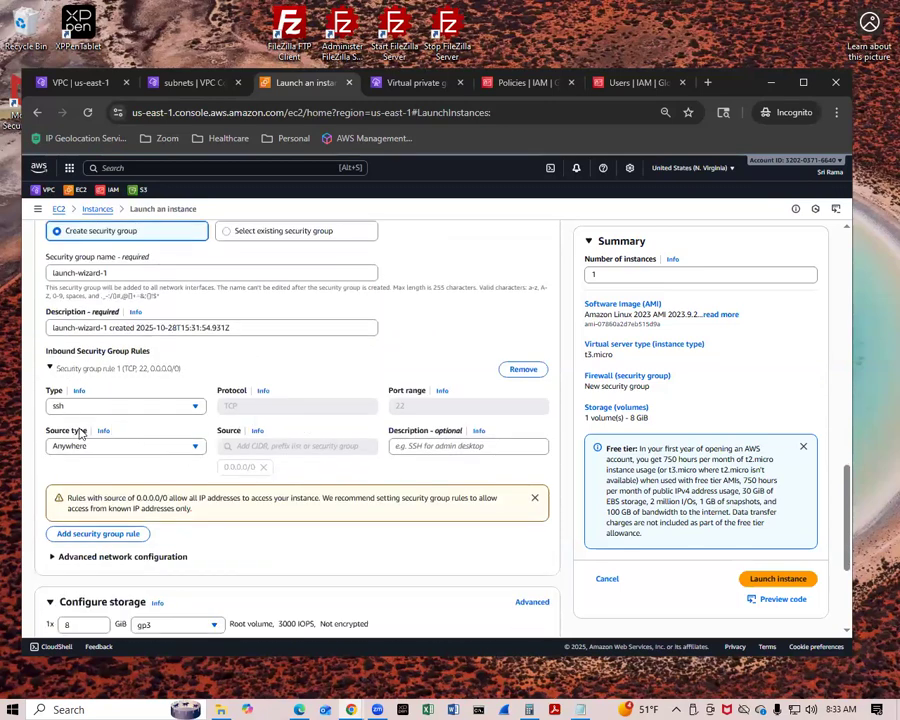
pyautogui.scroll(-3, 231, 498)
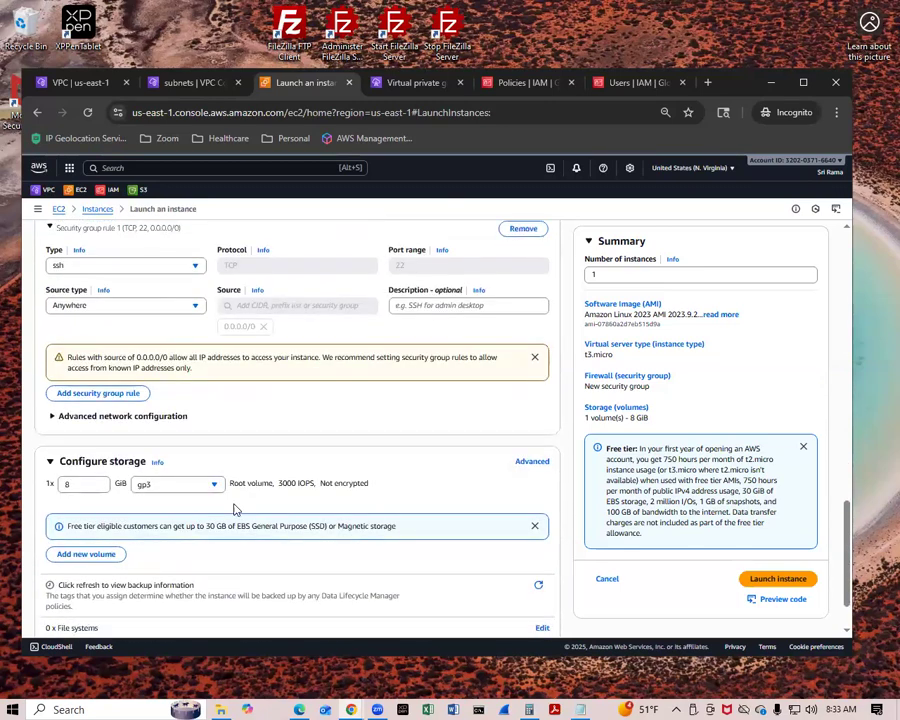
pyautogui.scroll(-2, 234, 509)
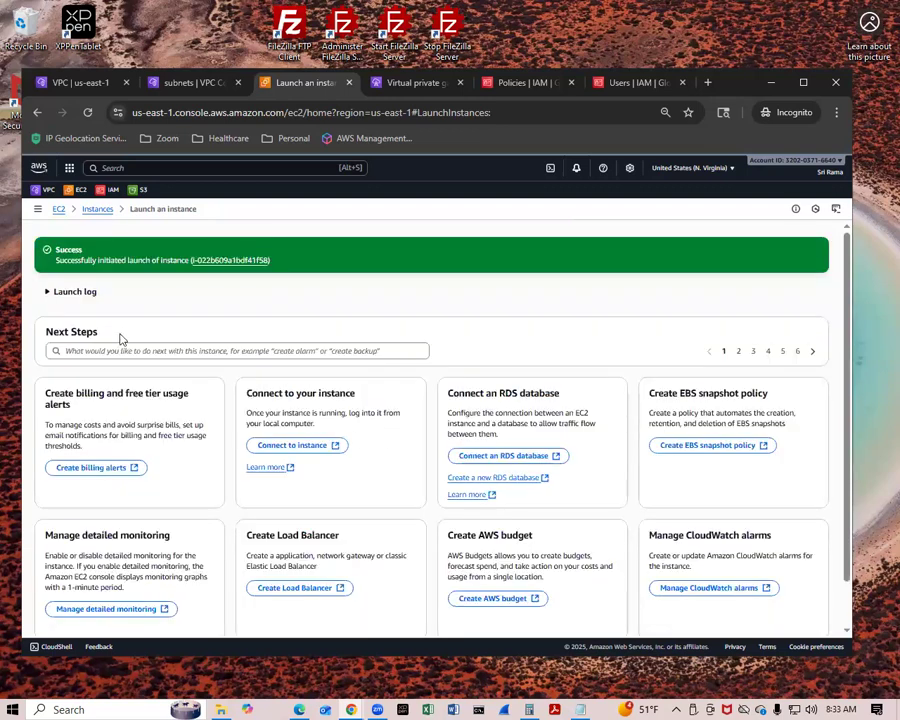
pyautogui.click(90, 211)
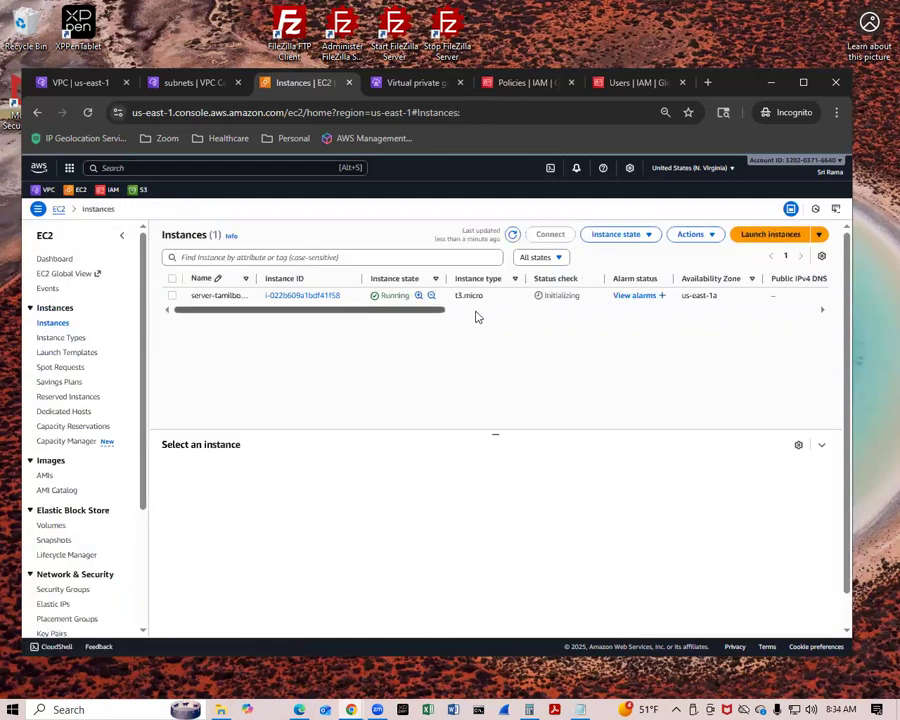
# Examine the details of the server-tamilboomi instance, highlighting its private IPv4 address.
pyautogui.click(174, 295)
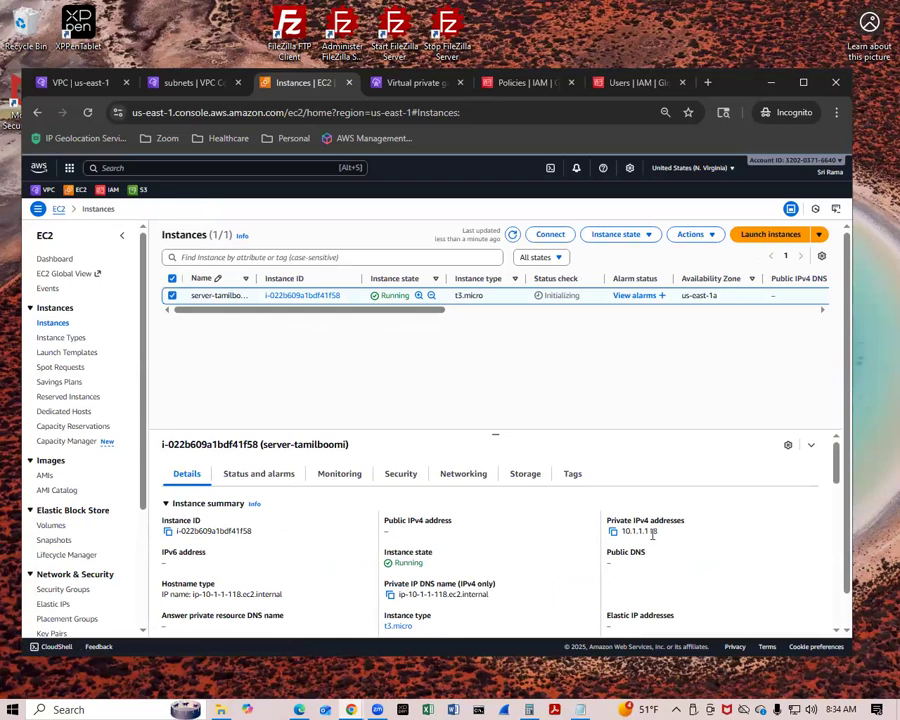
pyautogui.moveTo(657, 532); pyautogui.dragTo(620, 533)
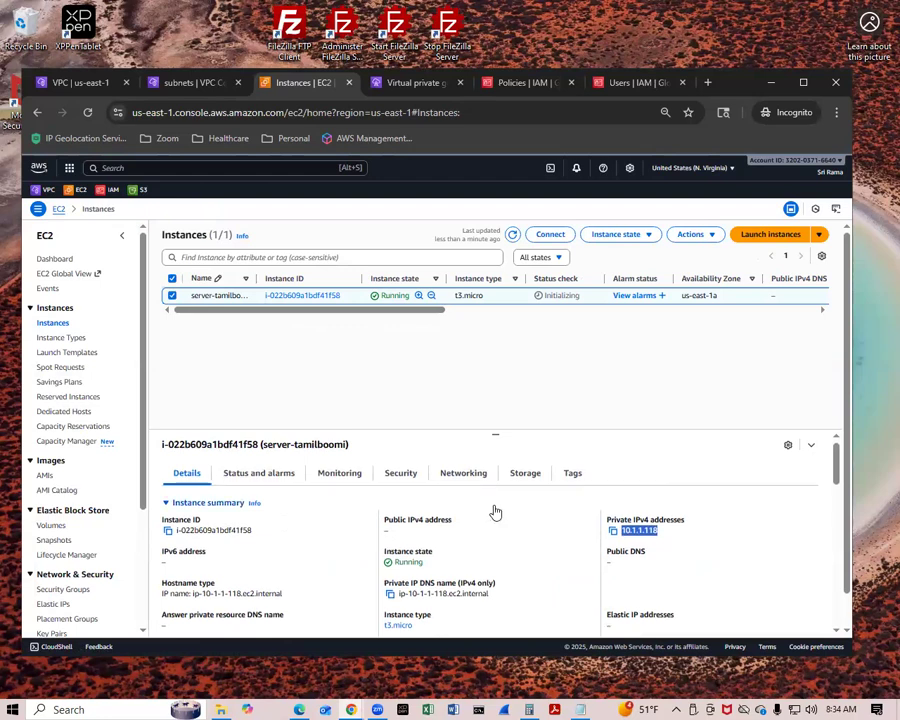
pyautogui.scroll(-3, 522, 512)
pyautogui.scroll(1, 528, 506)
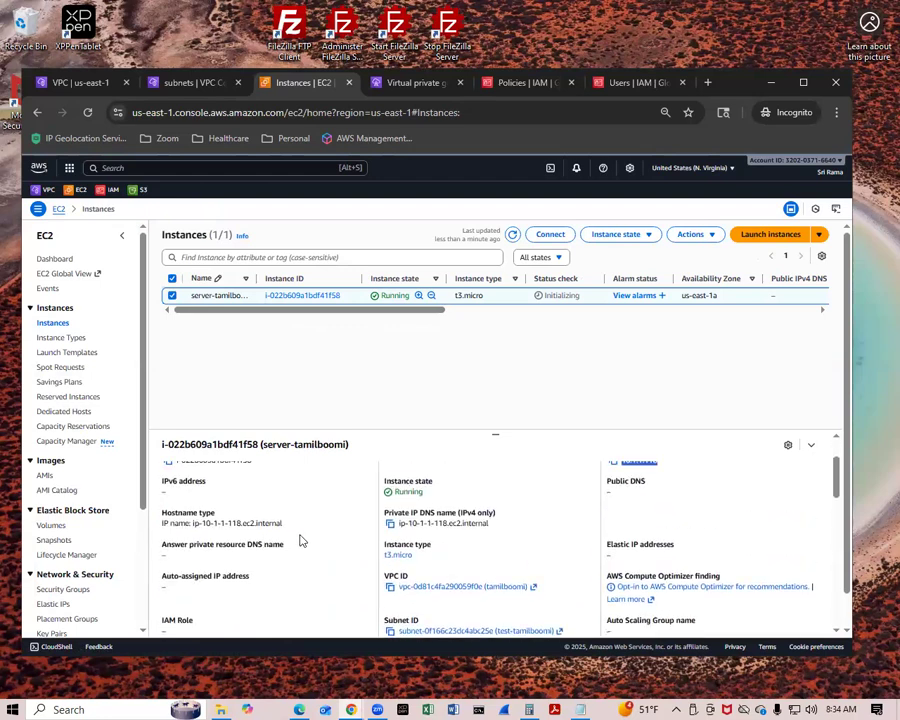
pyautogui.scroll(-3, 300, 540)
pyautogui.scroll(-3, 603, 600)
pyautogui.scroll(8, 600, 600)
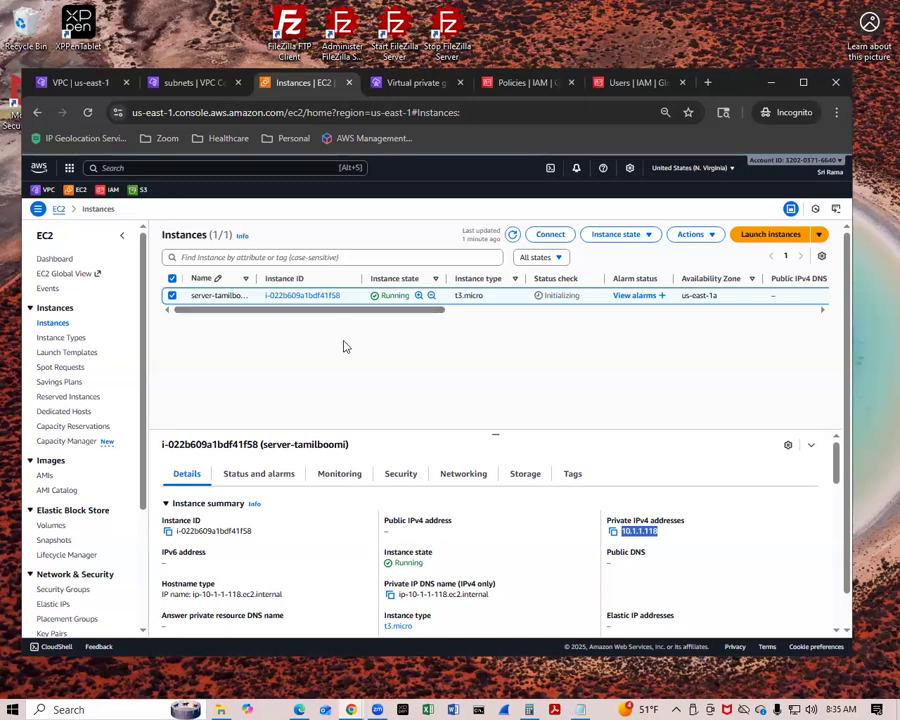
# Terminate the server-tamilboomi instance and dismiss the resulting notification.
pyautogui.click(620, 237)
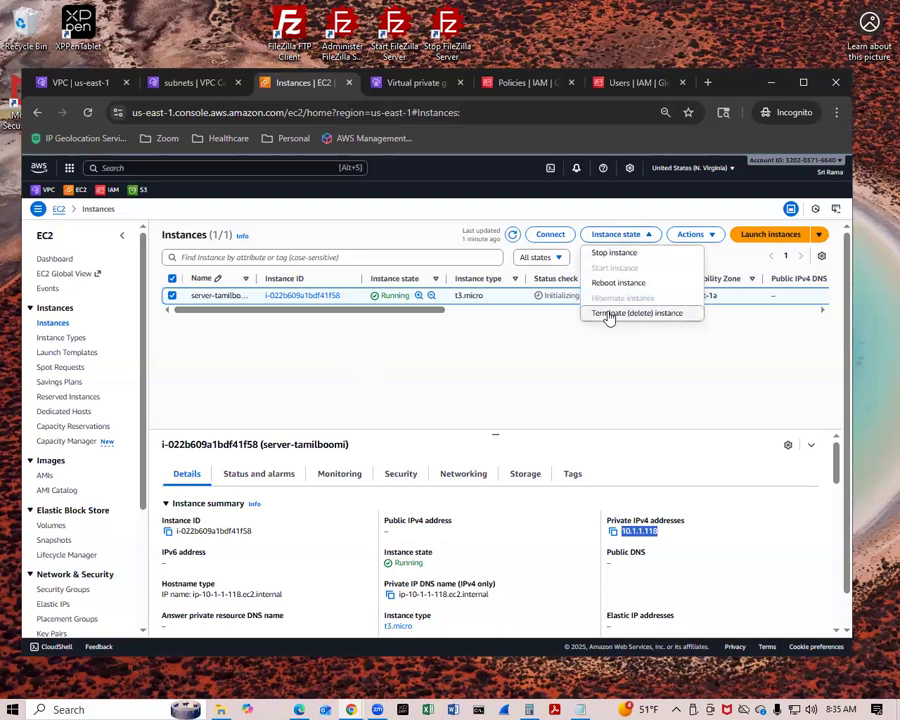
pyautogui.click(609, 314)
pyautogui.click(664, 528)
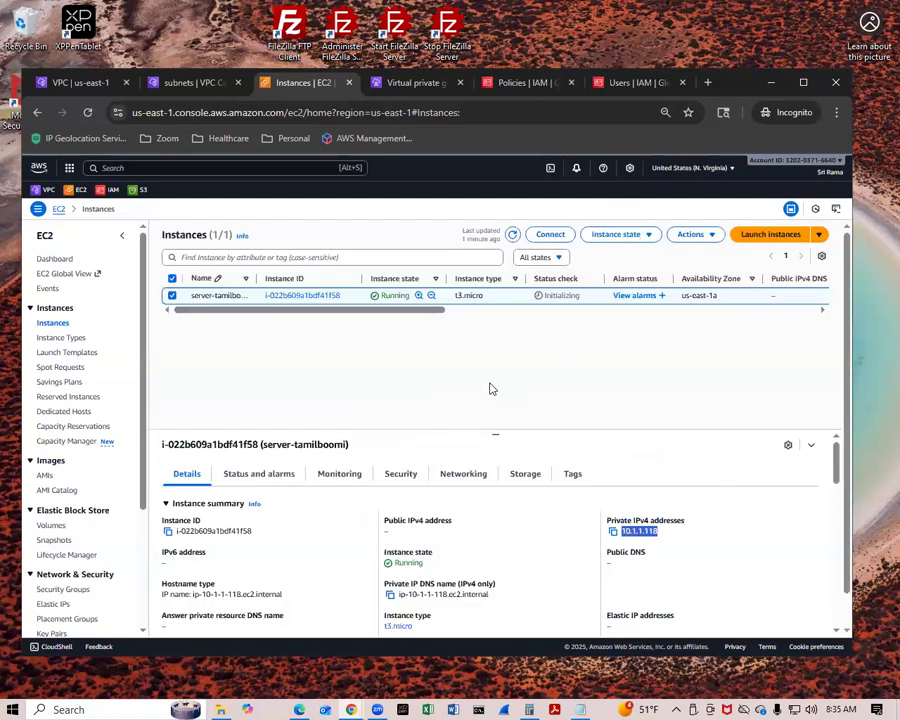
pyautogui.click(816, 239)
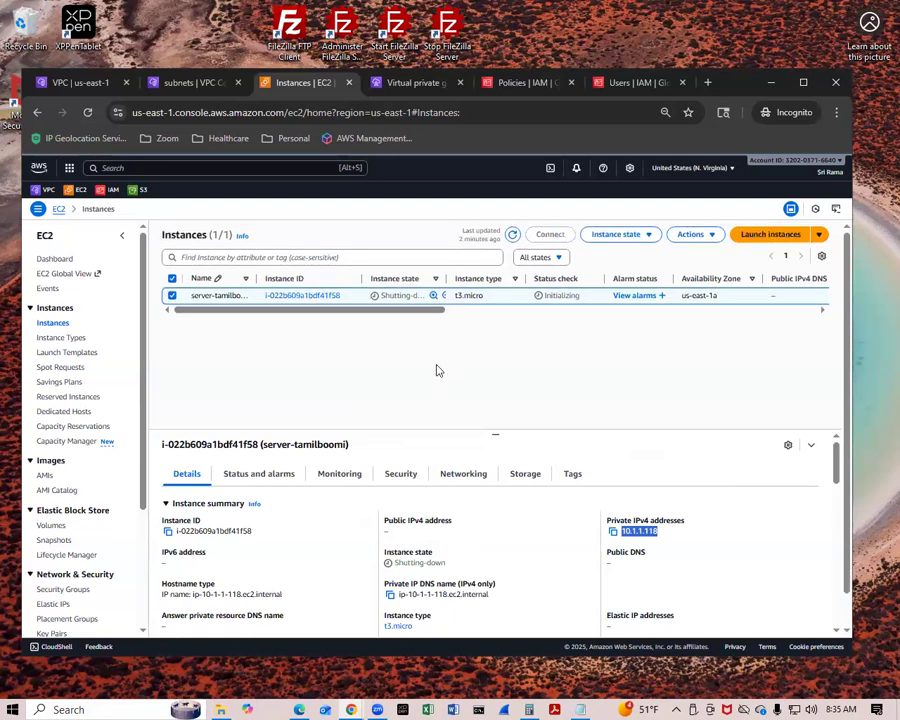